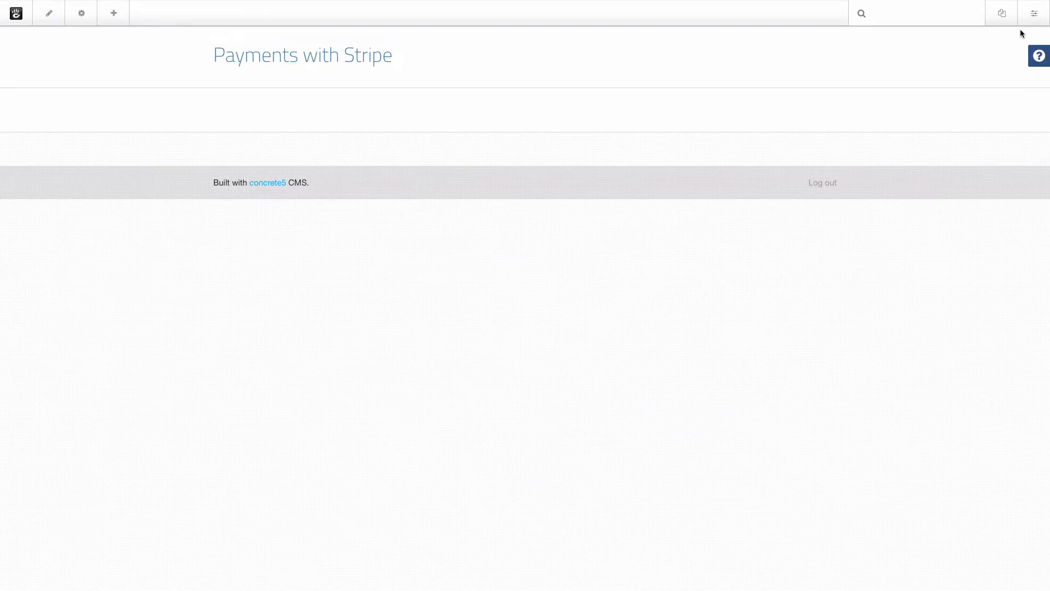
Install the Payments with Stripe add-on from the Extend concrete5 dashboard page.
left_click(1034, 15)
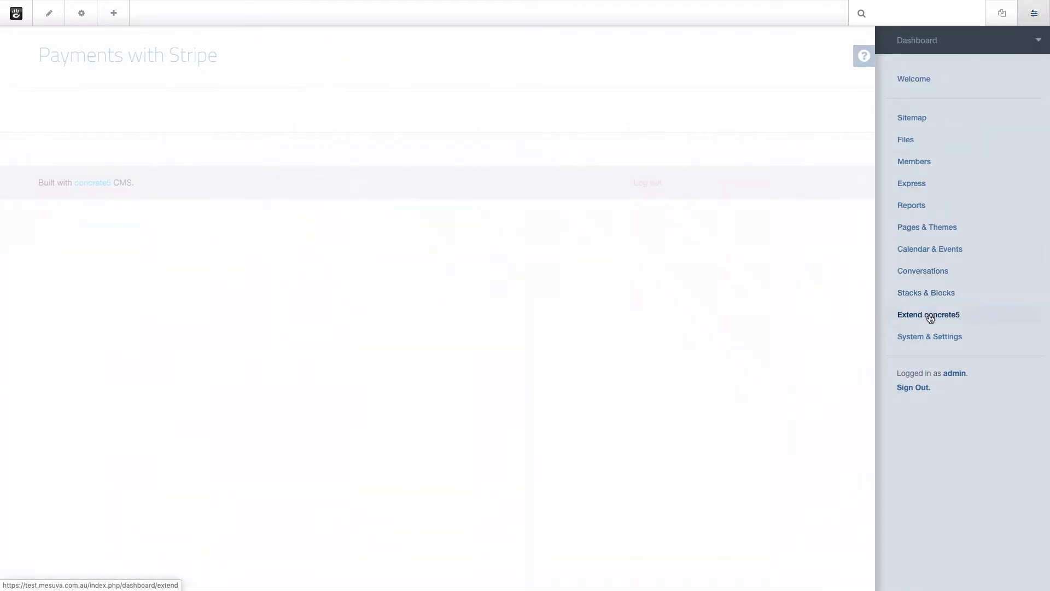
left_click(930, 317)
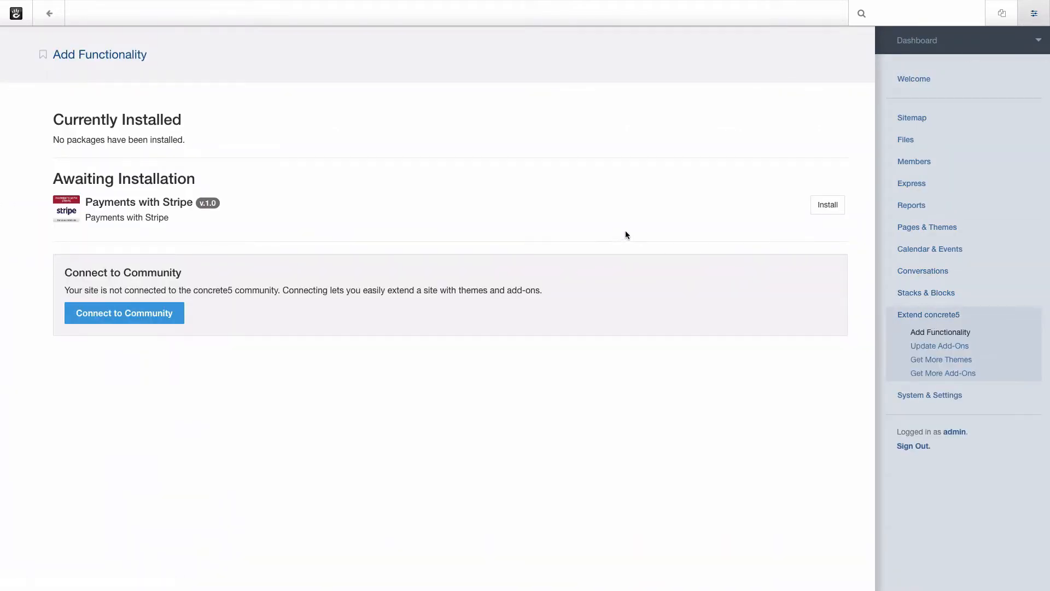
left_click(828, 205)
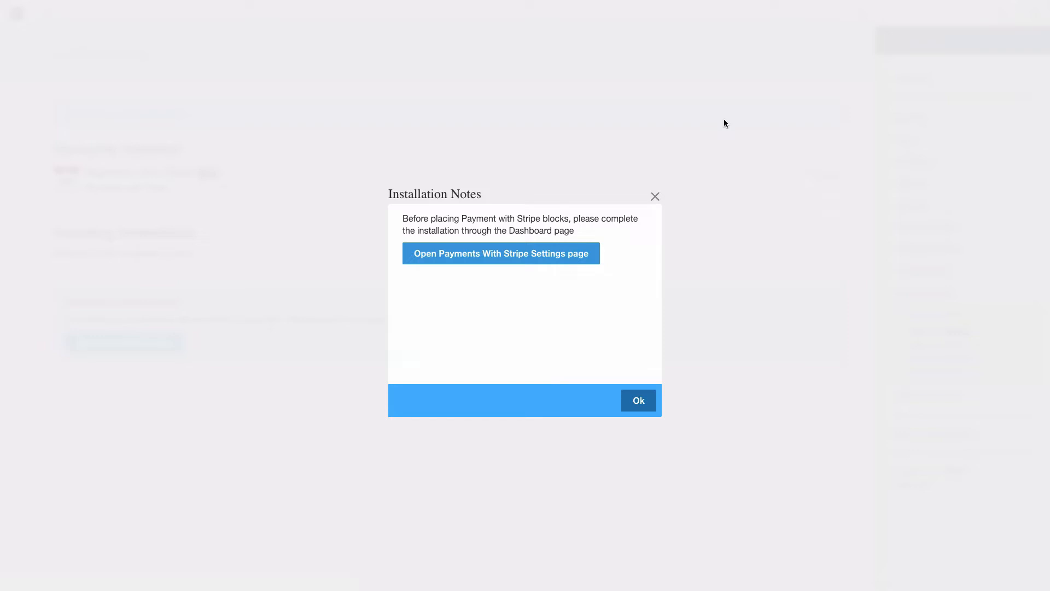
Open the Payments With Stripe settings page and review its instructions, Testing mode and empty key fields.
left_click(590, 264)
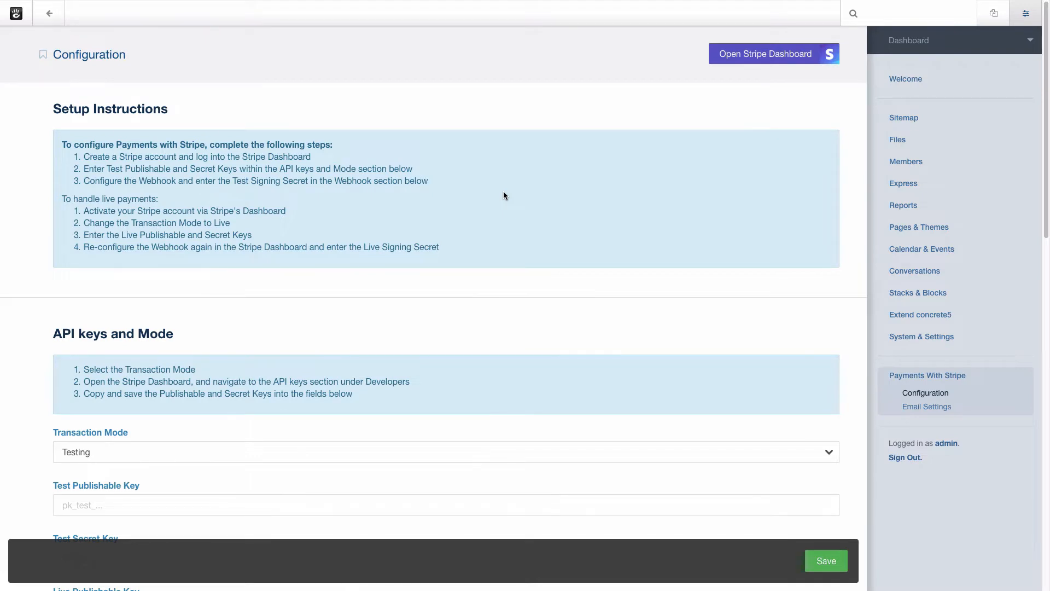
scroll(504, 195, "down", 3)
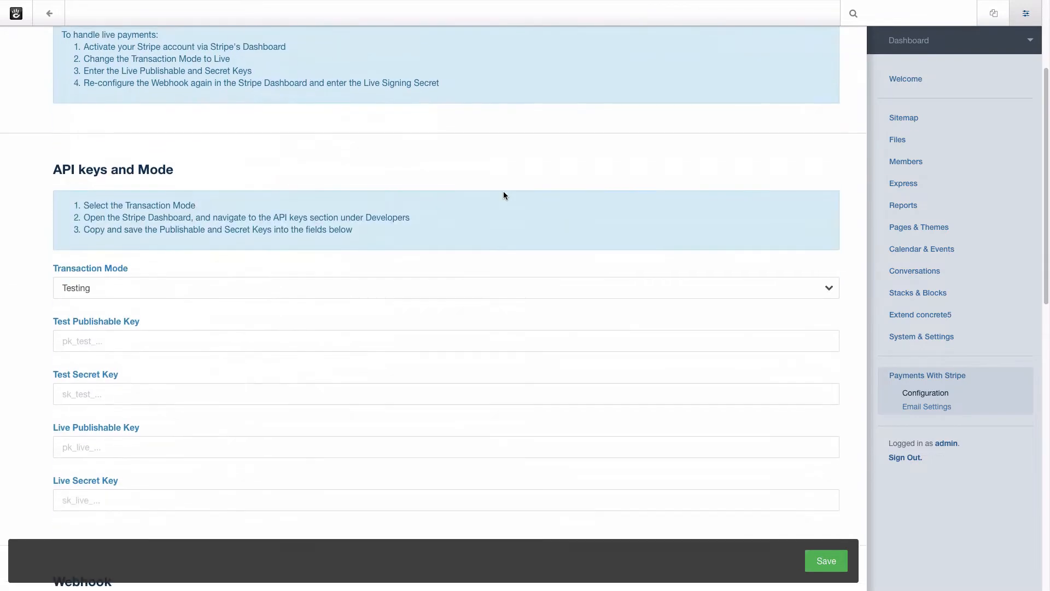
scroll(504, 195, "up", 3)
scroll(191, 219, "down", 2)
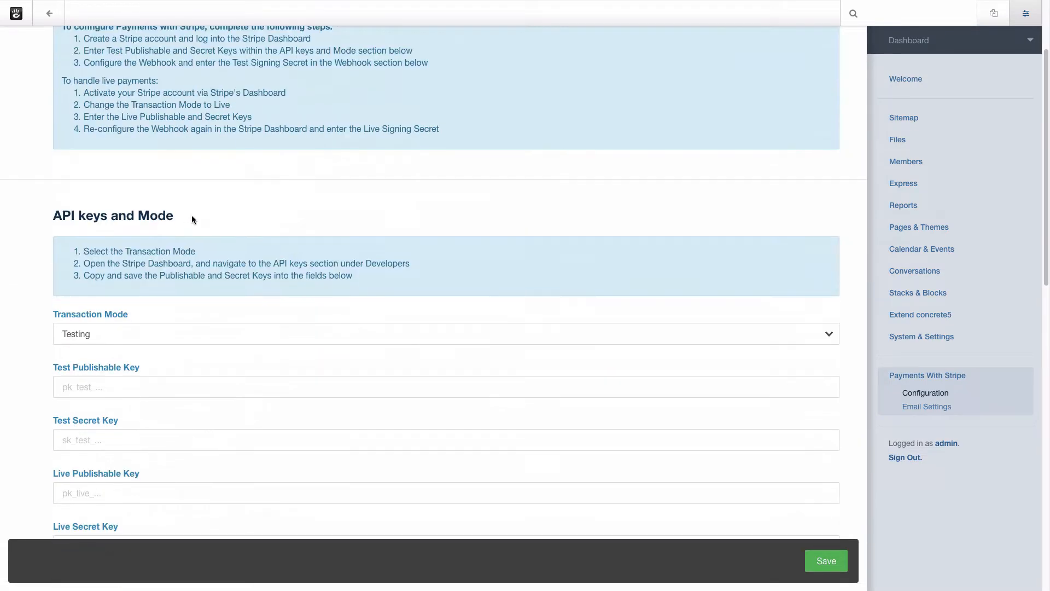
scroll(192, 219, "down", 2)
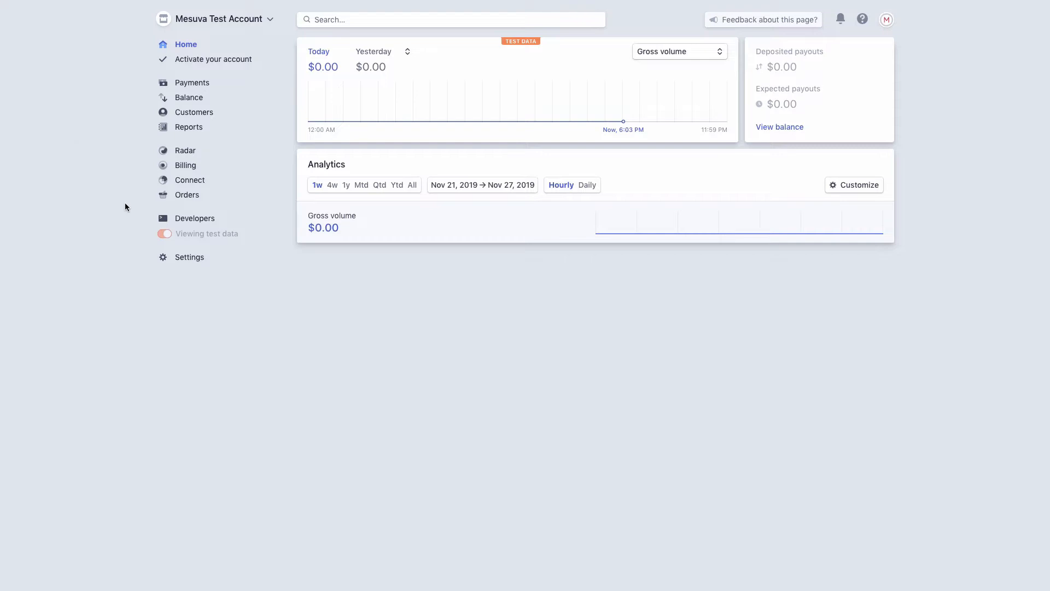
Copy the Stripe test publishable key into concrete5's Test Publishable Key field.
left_click(173, 222)
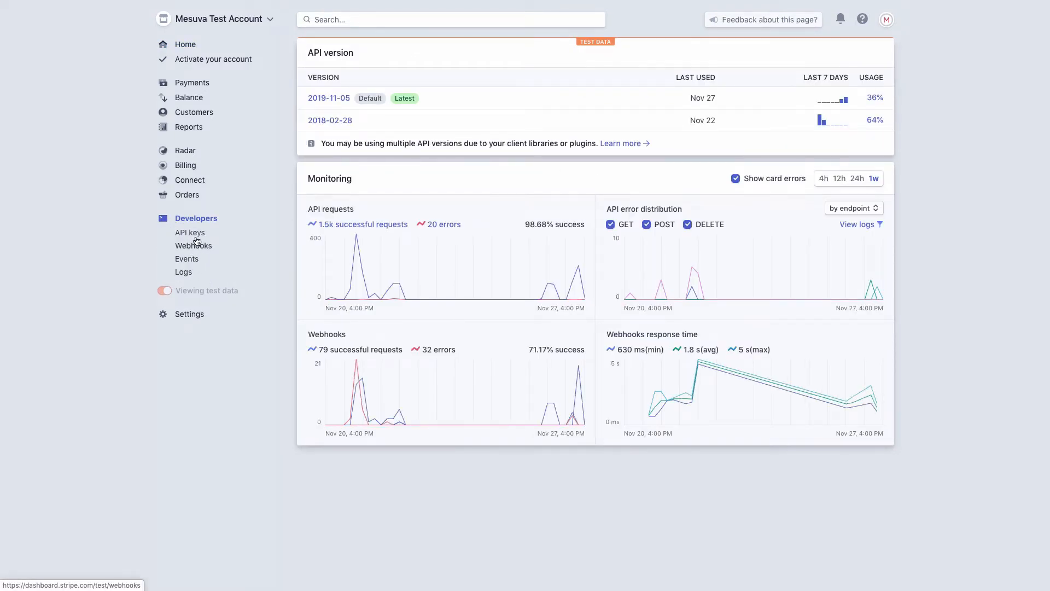
left_click(196, 233)
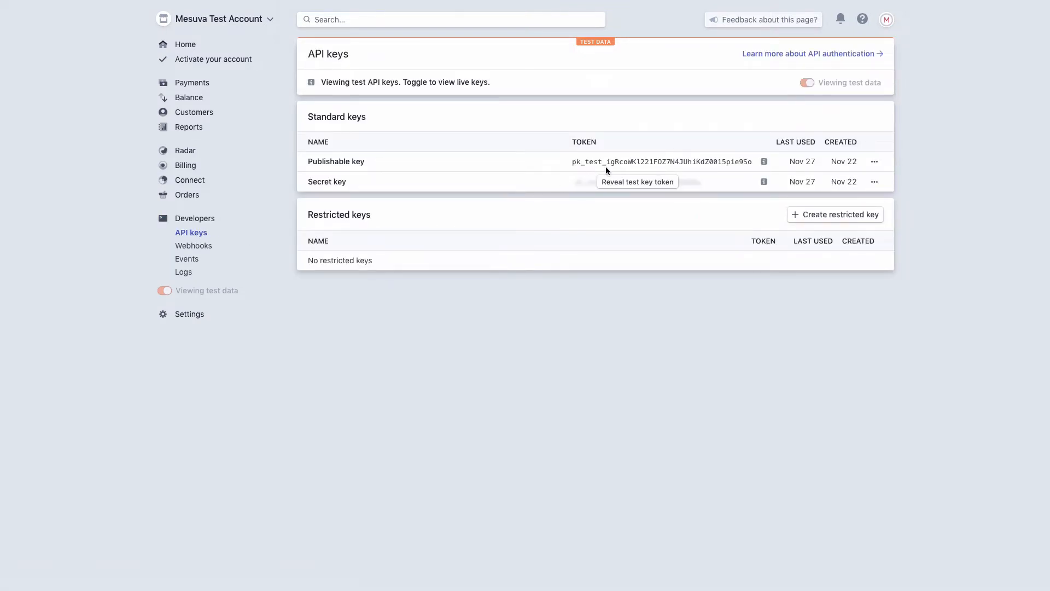
left_click(619, 161)
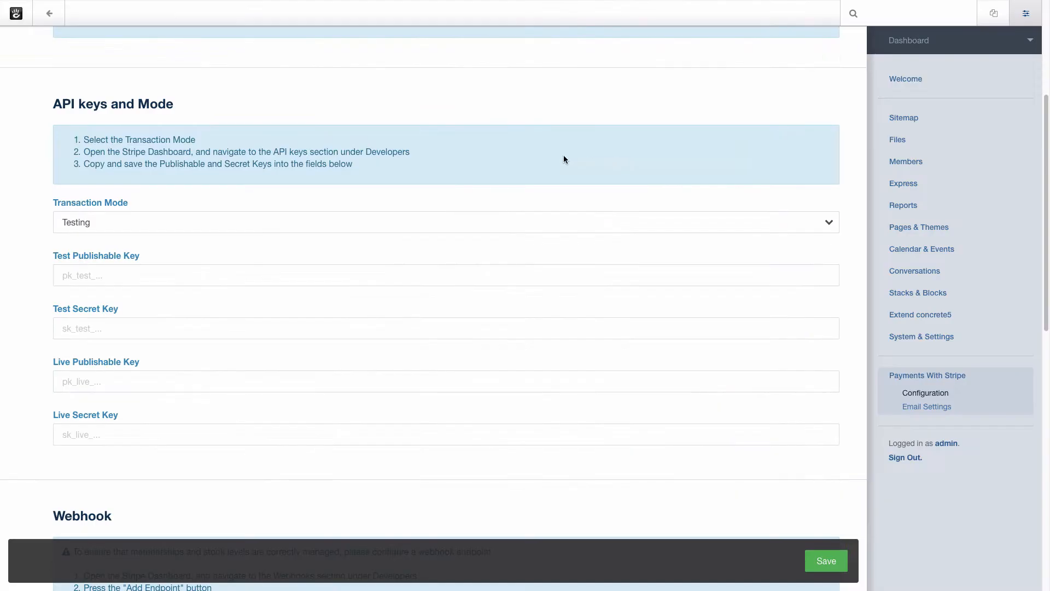
key("ctrl+v")
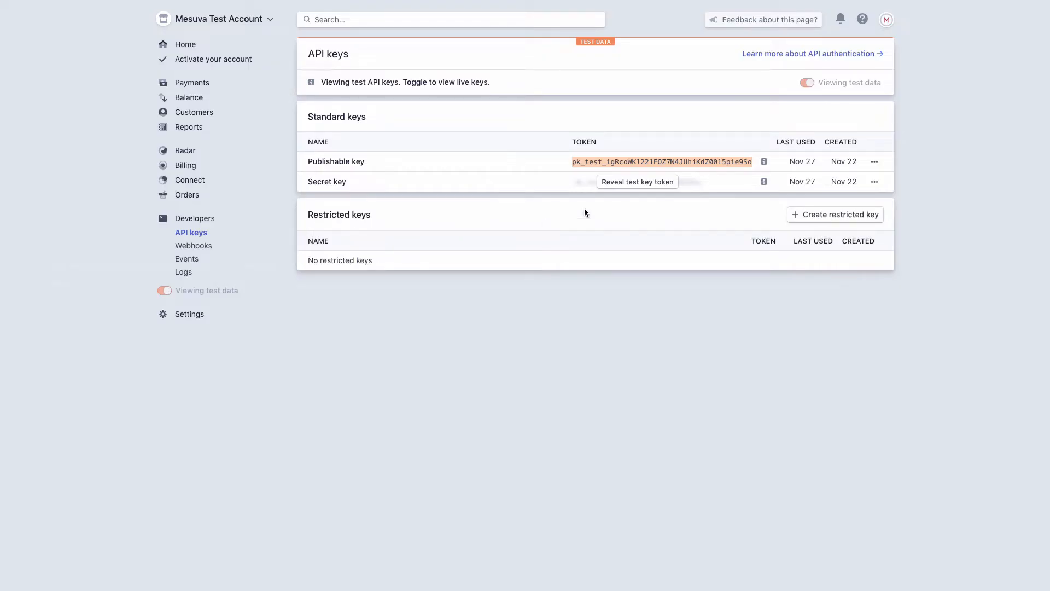
Reveal the Stripe test secret key and paste it into the Test Secret Key field.
left_click(638, 182)
left_click(627, 183)
key("ctrl+c")
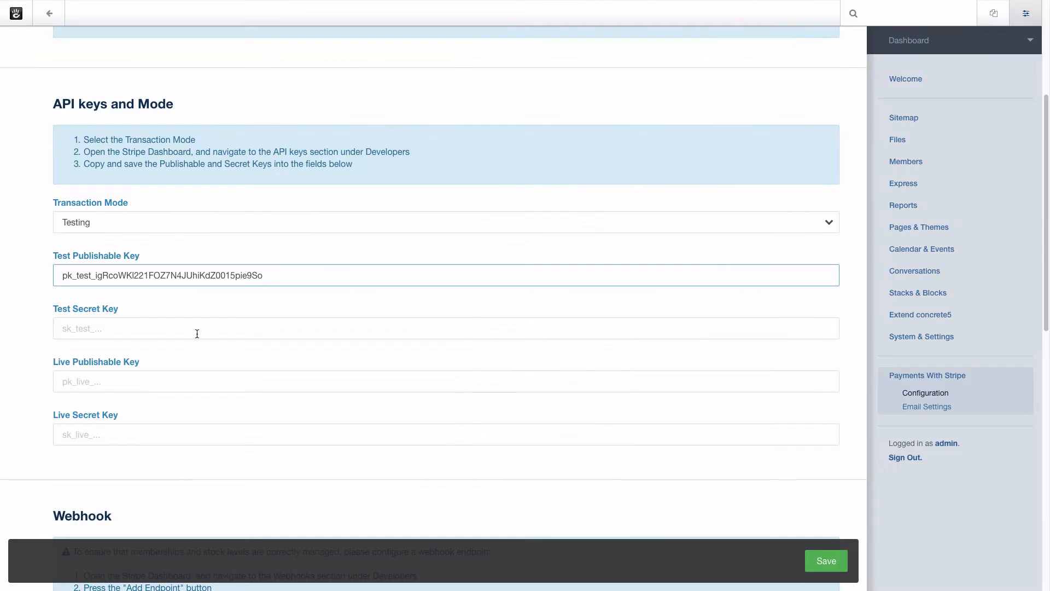
left_click(197, 333)
key("ctrl+v")
Copy the webhook callback URL from the concrete5 setup instructions.
scroll(313, 250, "down", 5)
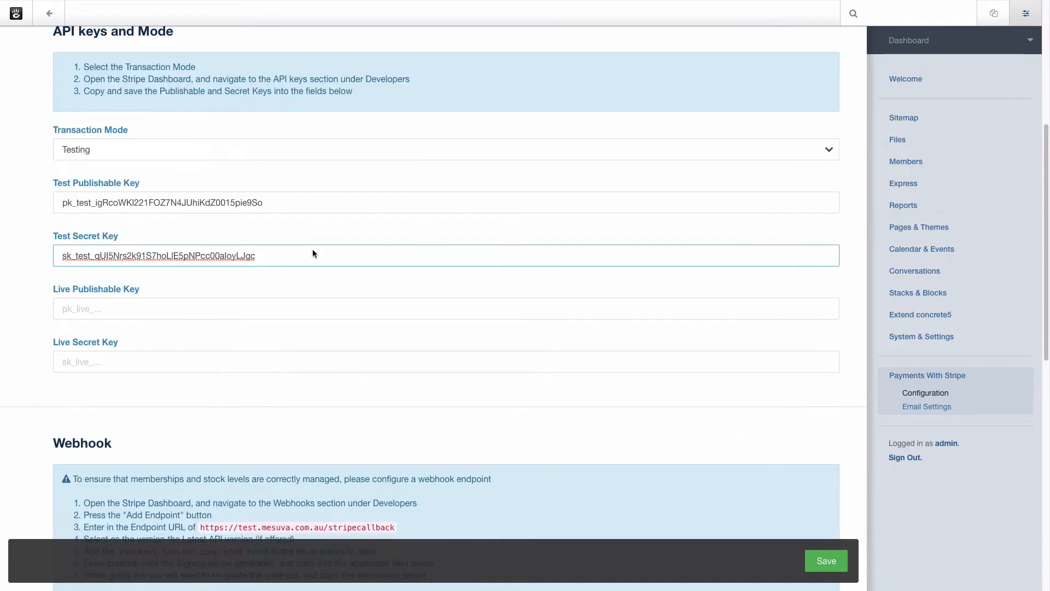
scroll(313, 250, "down", 1)
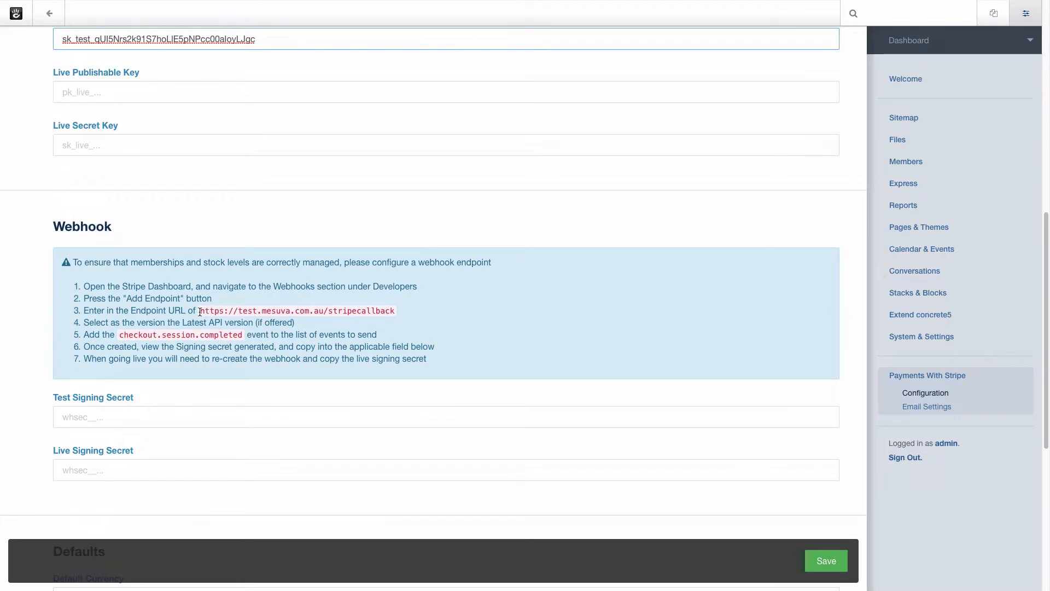
left_click_drag(199, 310, 396, 311)
key("ctrl+c")
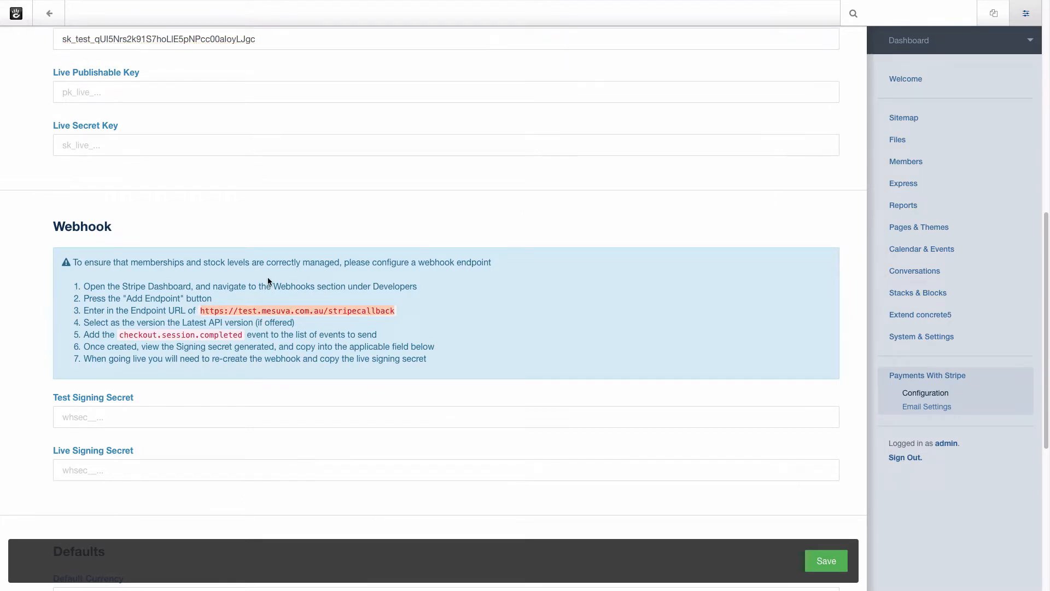
key("ctrl+Tab")
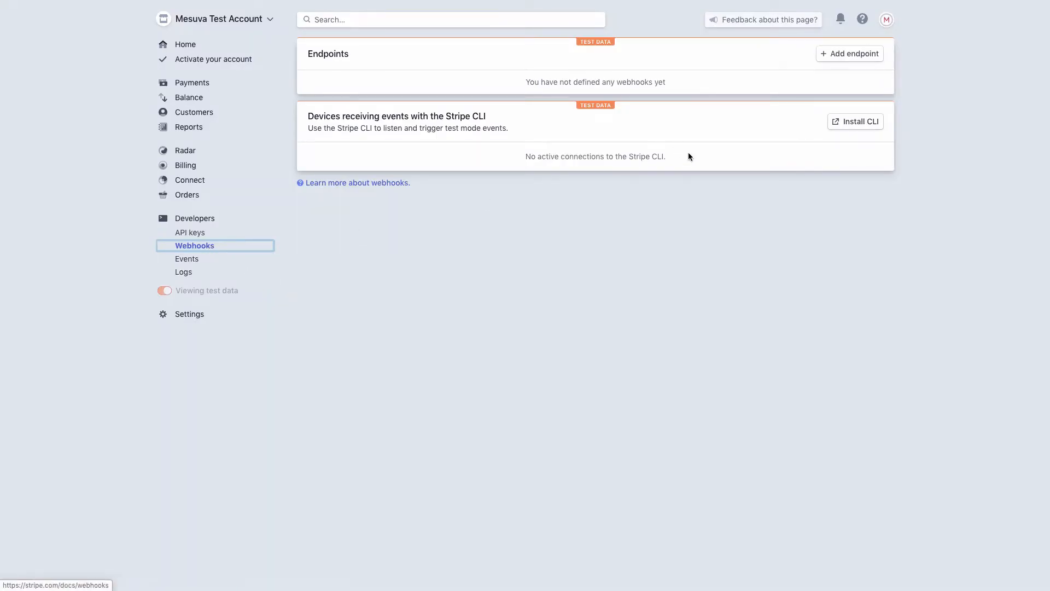
left_click(847, 57)
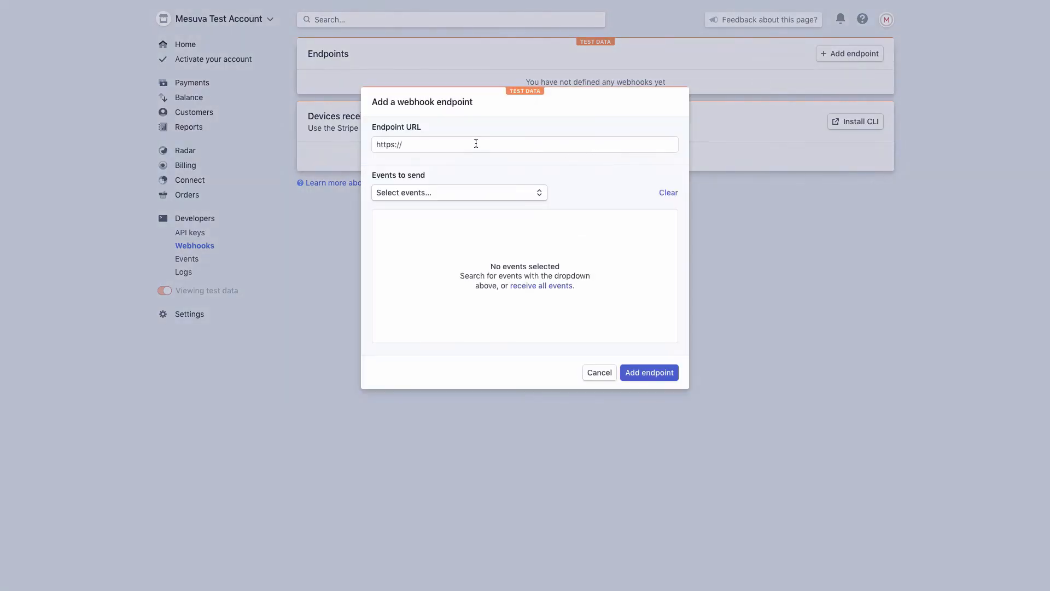
left_click_drag(476, 144, 351, 143)
key("ctrl+v")
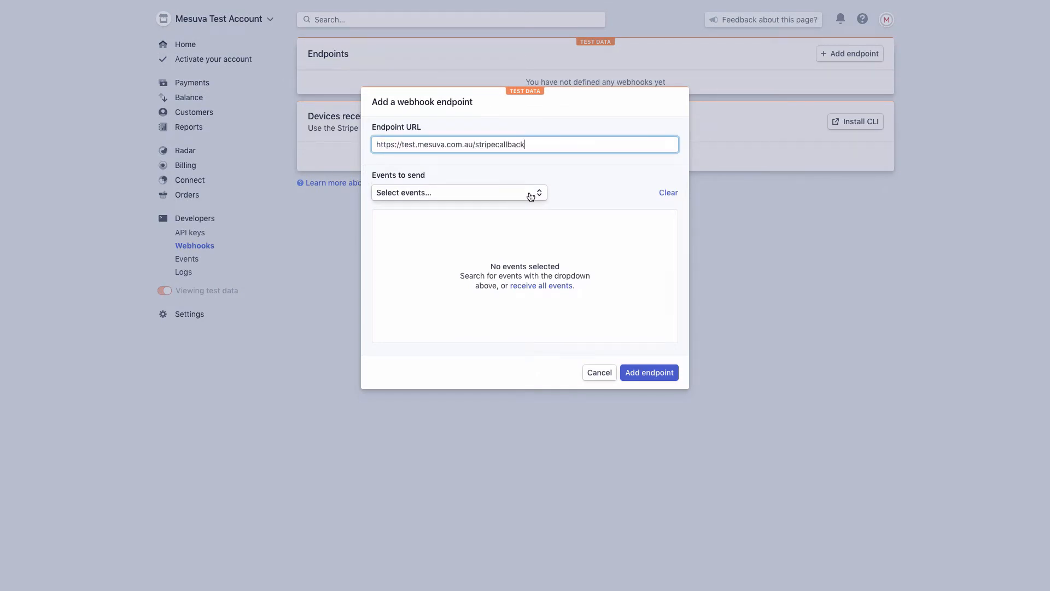
key("super+Tab")
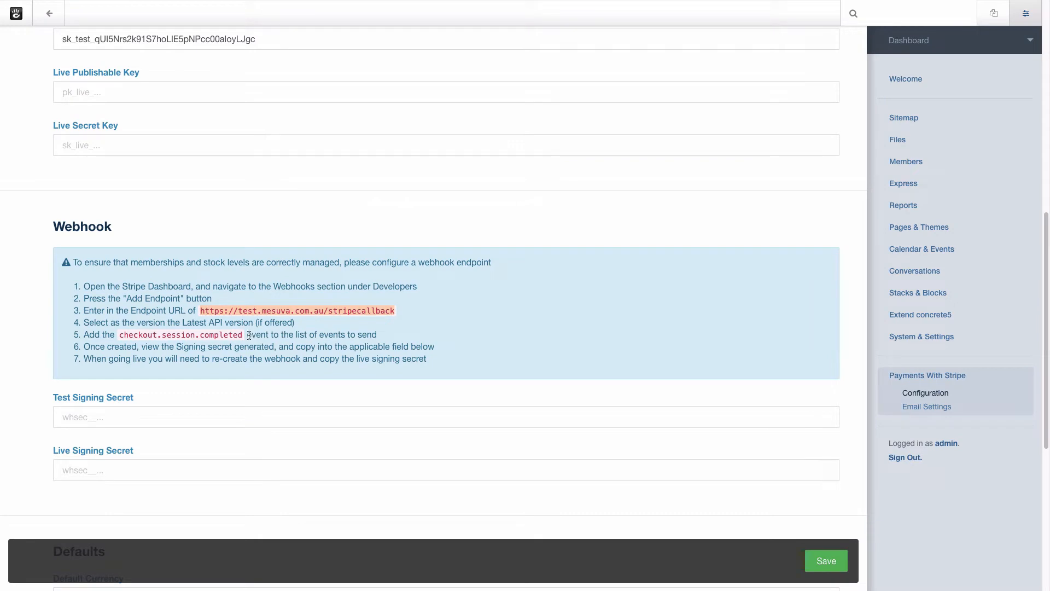
left_click_drag(245, 335, 118, 334)
key("super+c")
key("super+Tab")
left_click(435, 193)
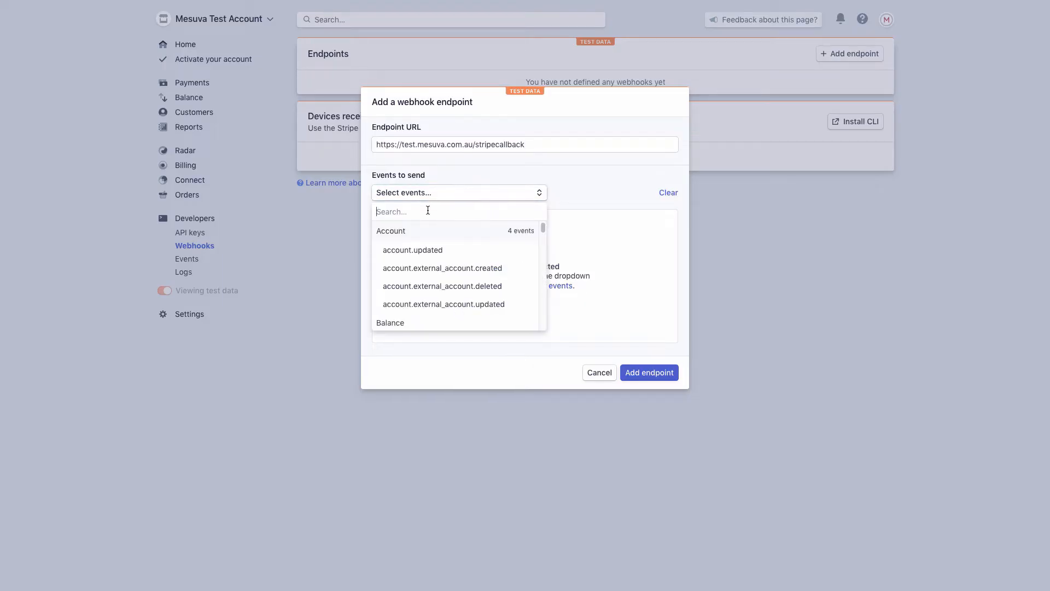
key("super+v")
left_click(489, 247)
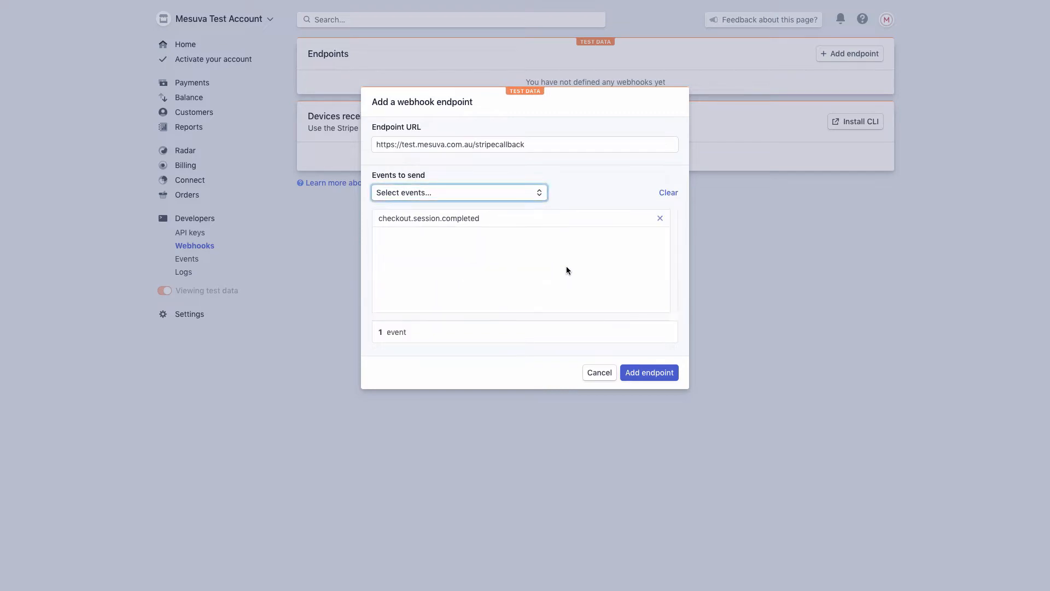
left_click(645, 373)
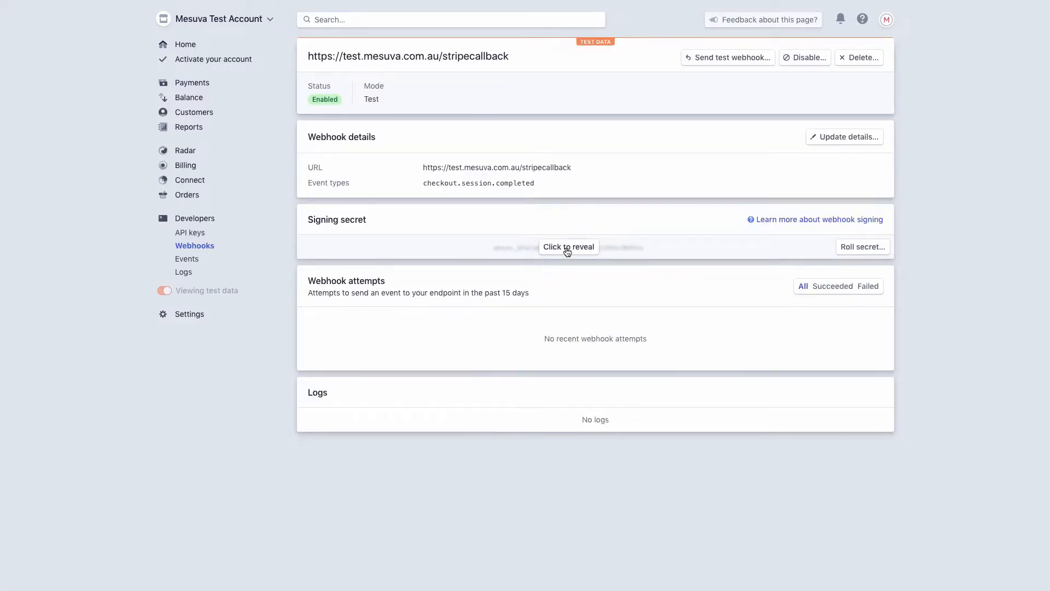
Copy the endpoint's signing secret into concrete5's Test Signing Secret field.
left_click(566, 247)
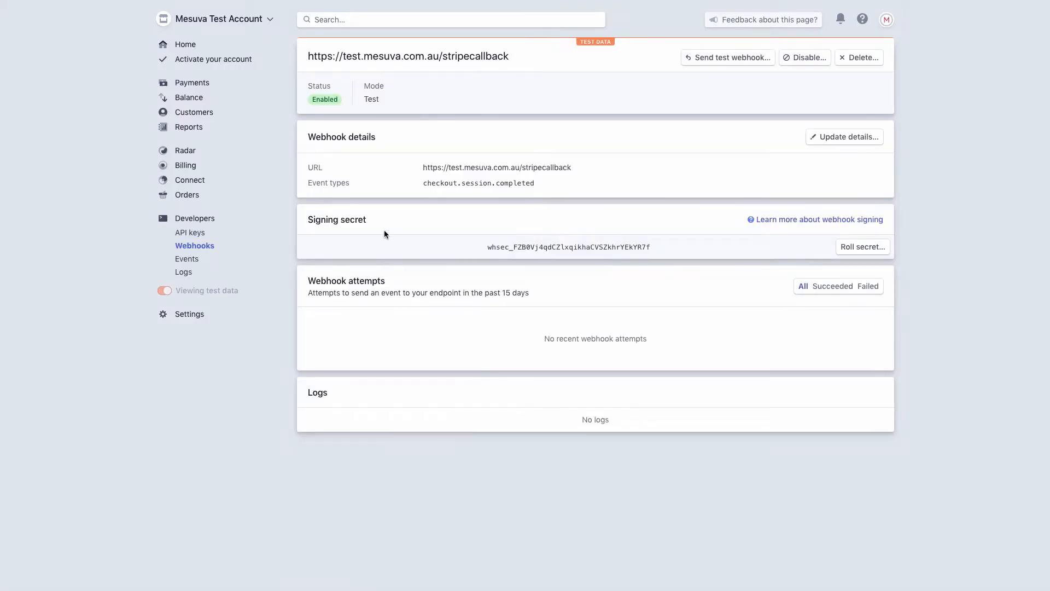
double_click(550, 245)
key("ctrl+c")
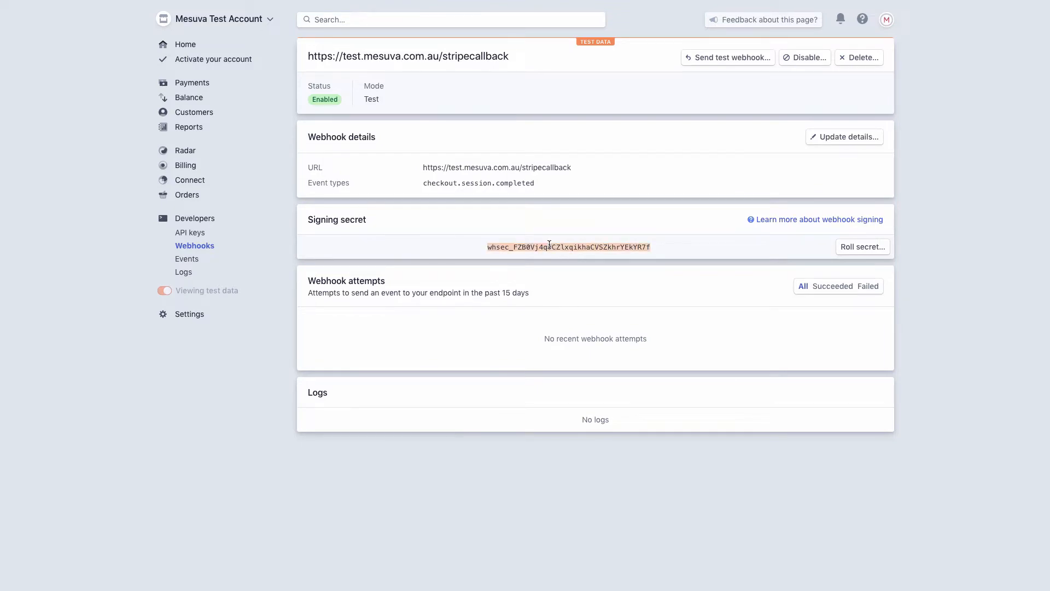
key("alt+Tab")
left_click(161, 419)
key("ctrl+v")
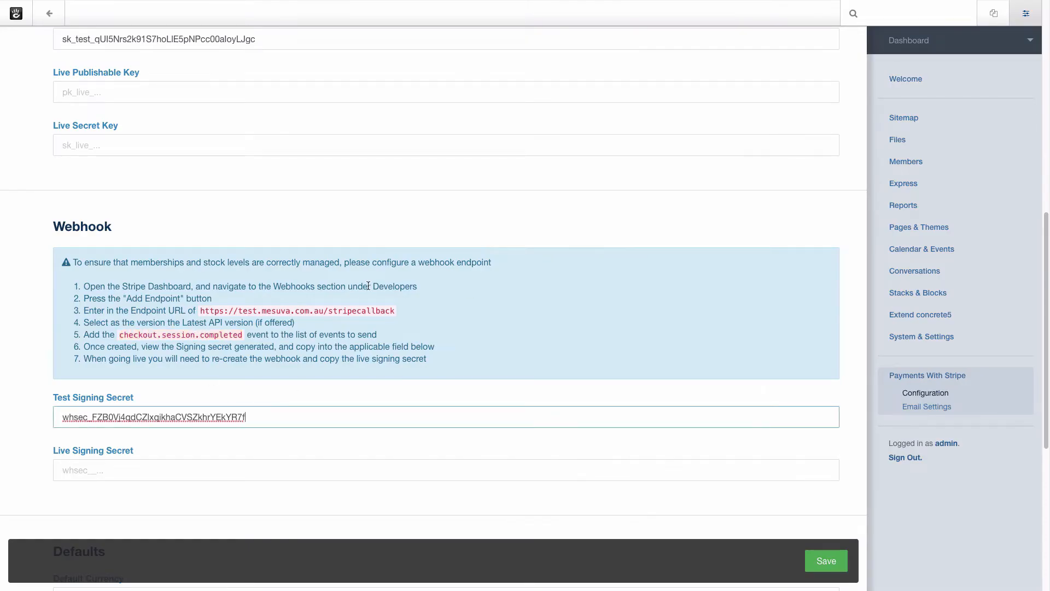
Save the Stripe payment configuration and return to the Payments with Stripe page.
scroll(369, 288, "down", 5)
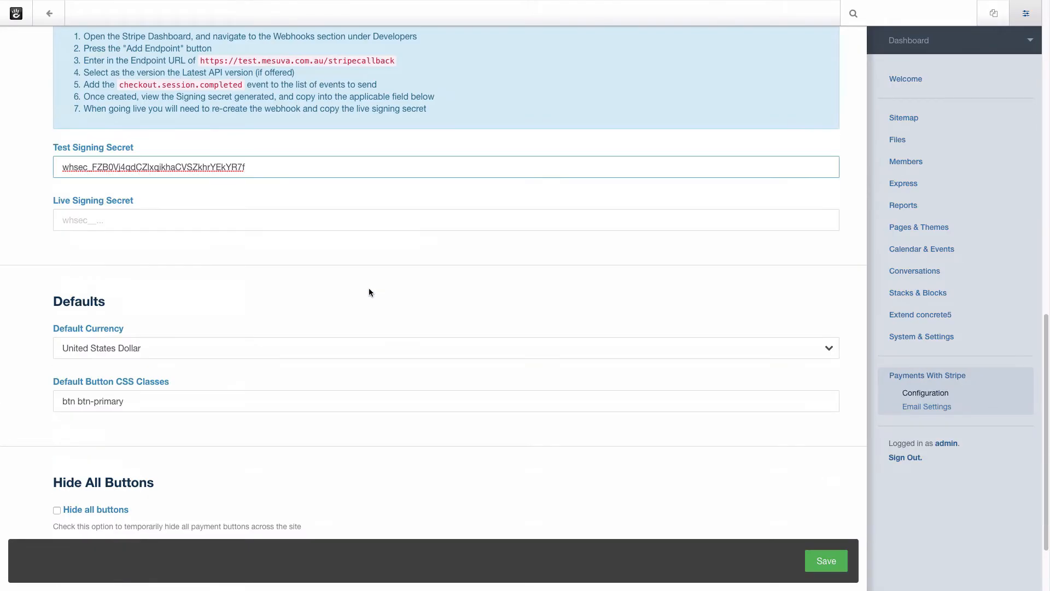
left_click(825, 560)
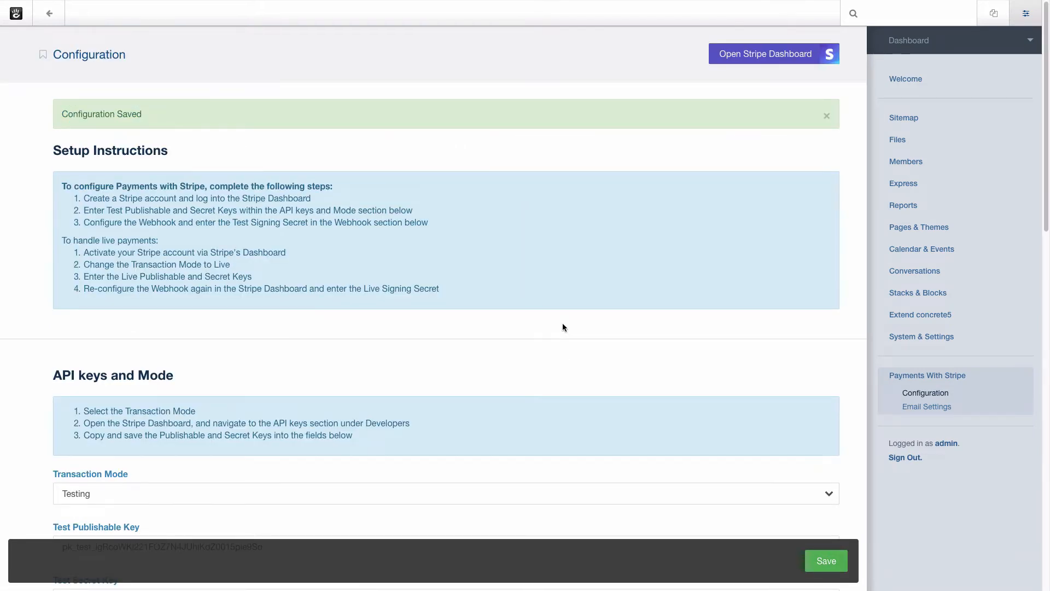
scroll(563, 327, "down", 4)
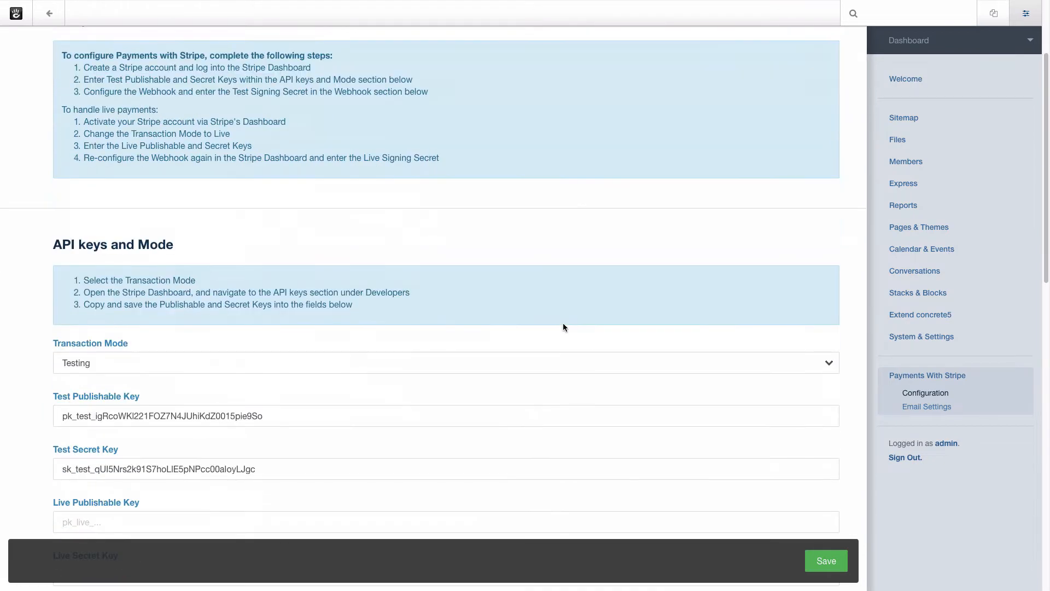
scroll(563, 326, "down", 2)
scroll(563, 323, "up", 6)
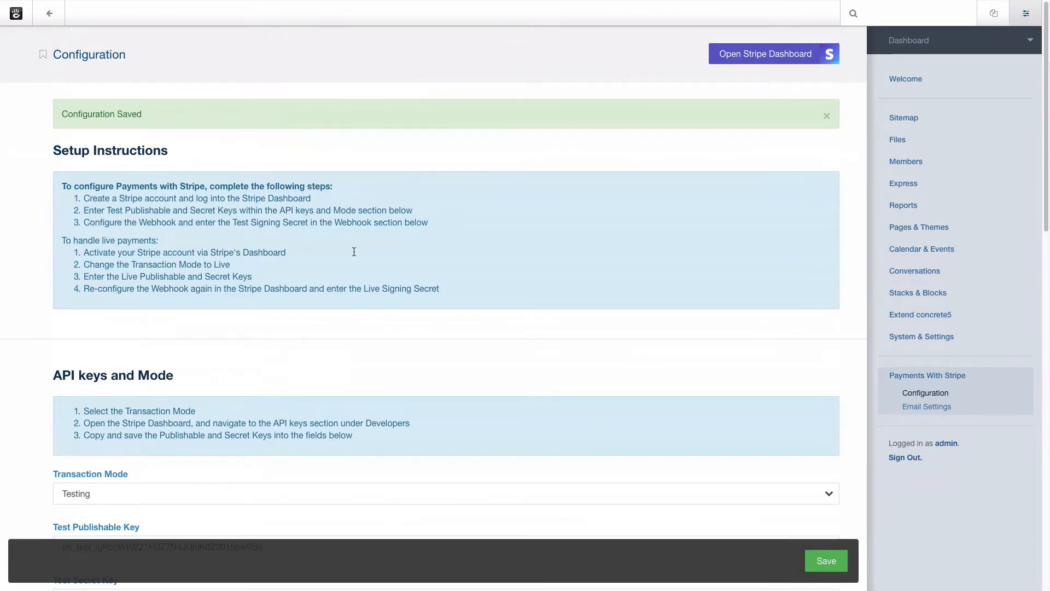
left_click(49, 13)
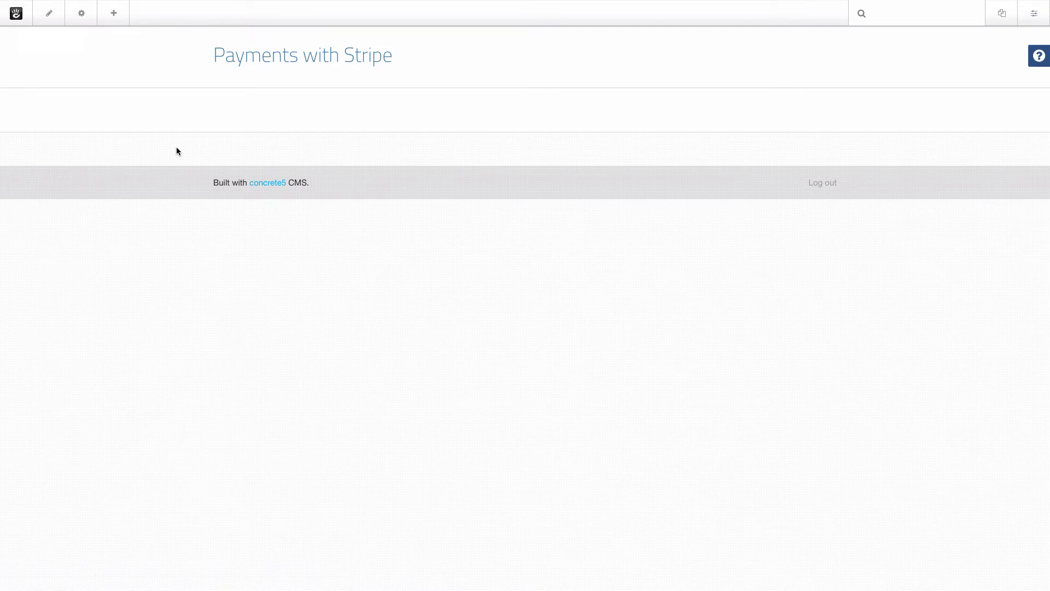
Place a Payment with Stripe block in the Main Area with product name 'Meeting with Jazzy'.
left_click(115, 15)
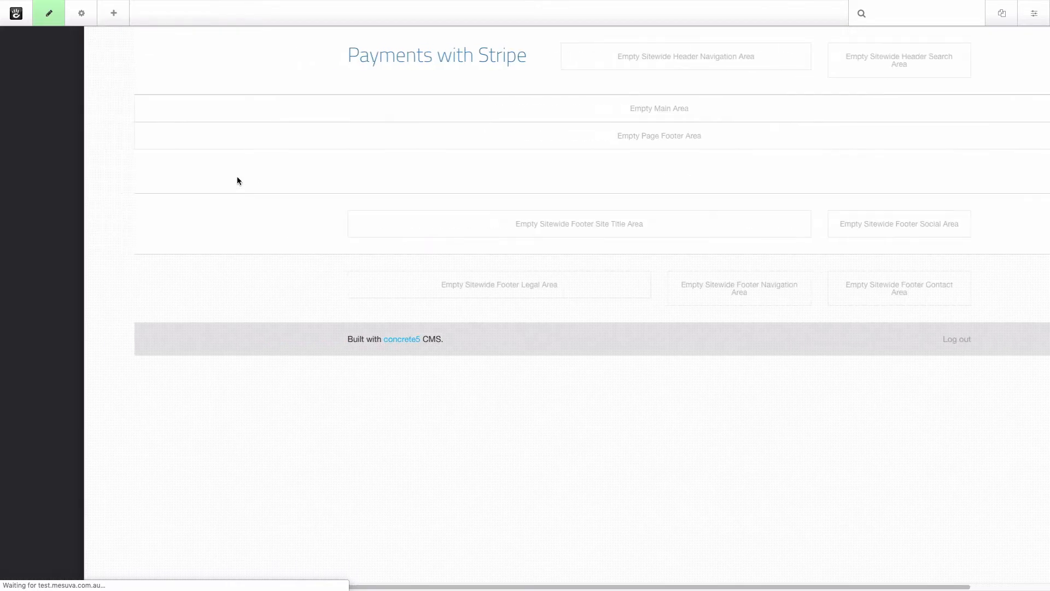
left_click_drag(46, 316, 445, 103)
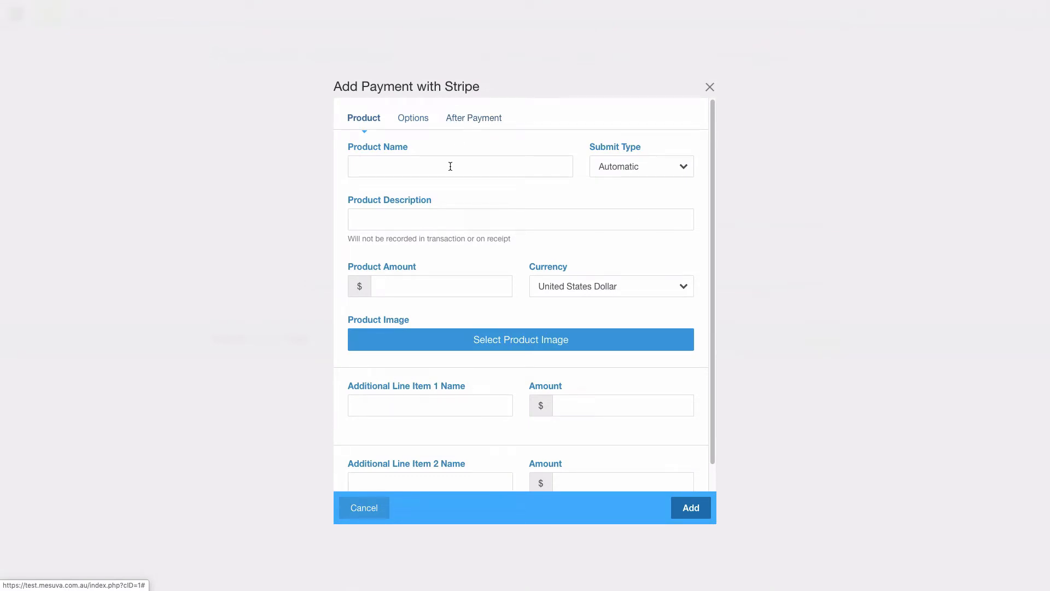
left_click(450, 167)
type("Me")
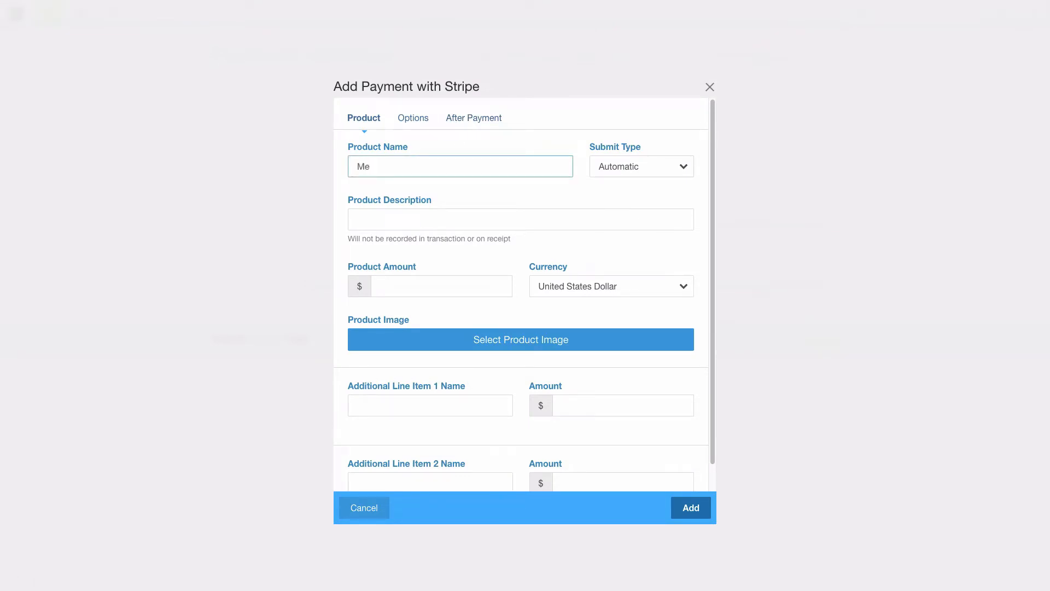
type("eting with Jazzy")
key("Tab")
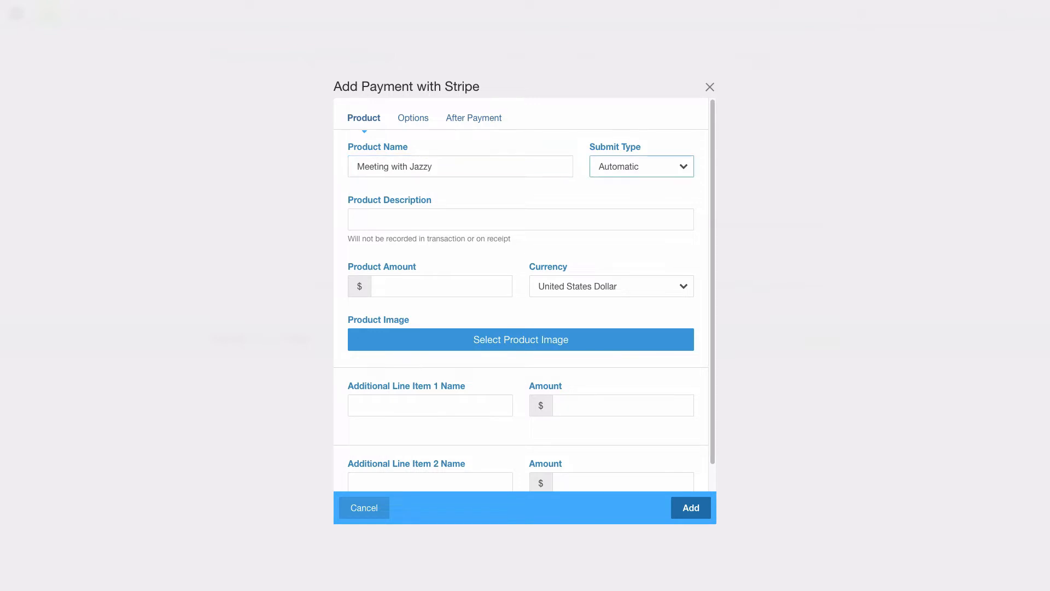
Set the amount to 30 USD, use the Jasmine image, and describe the 30-minute meeting.
left_click(400, 286)
type("30")
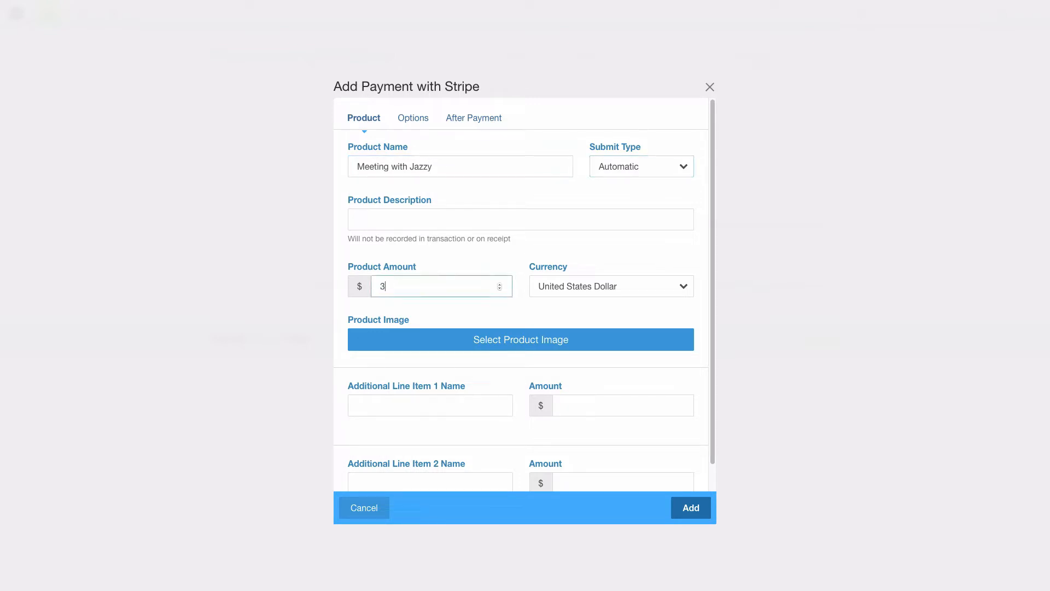
left_click(576, 284)
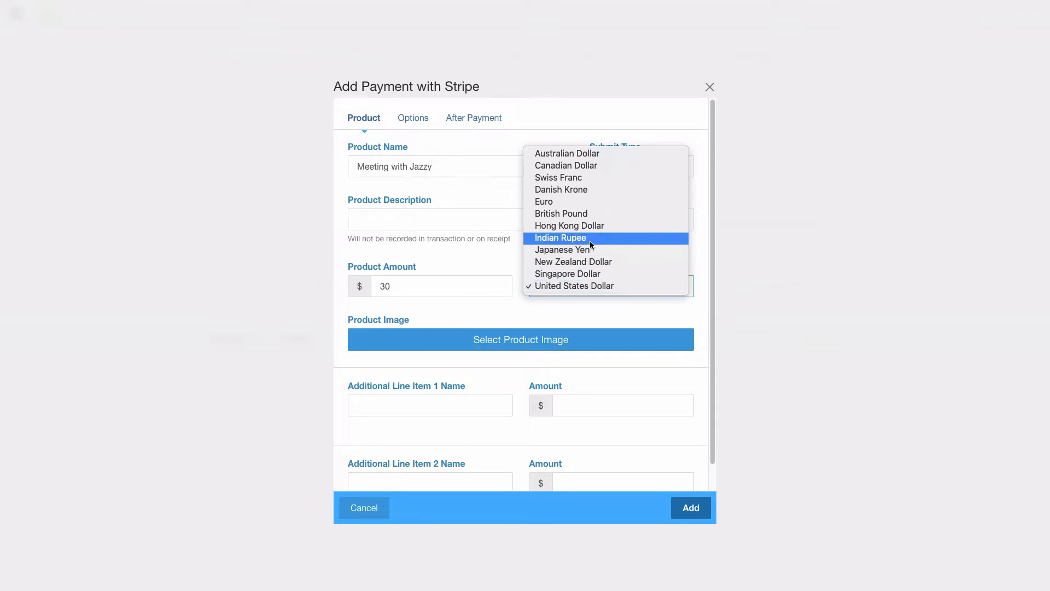
left_click(554, 309)
left_click(528, 340)
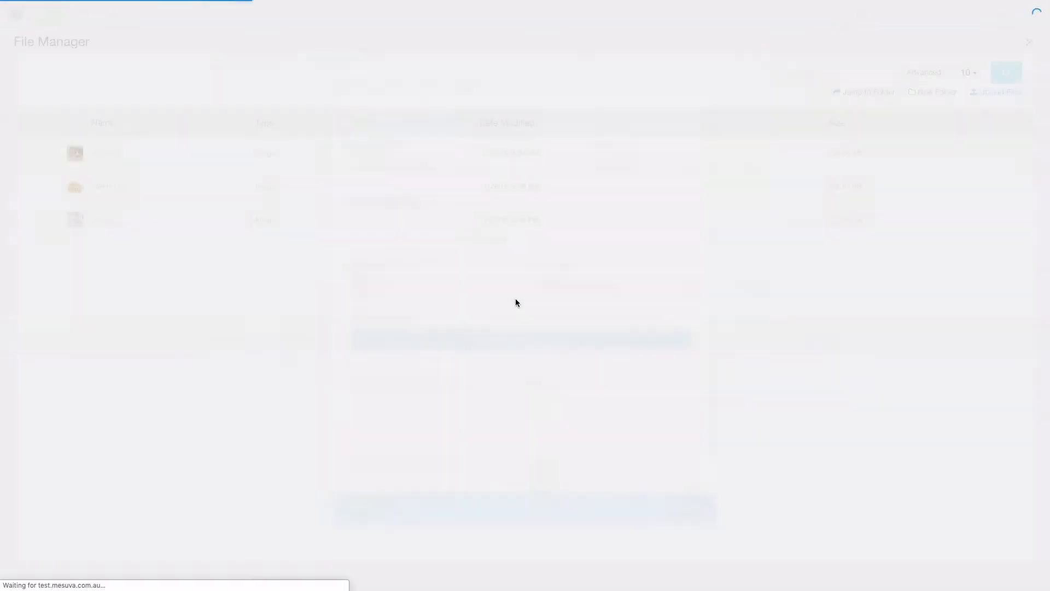
left_click(105, 156)
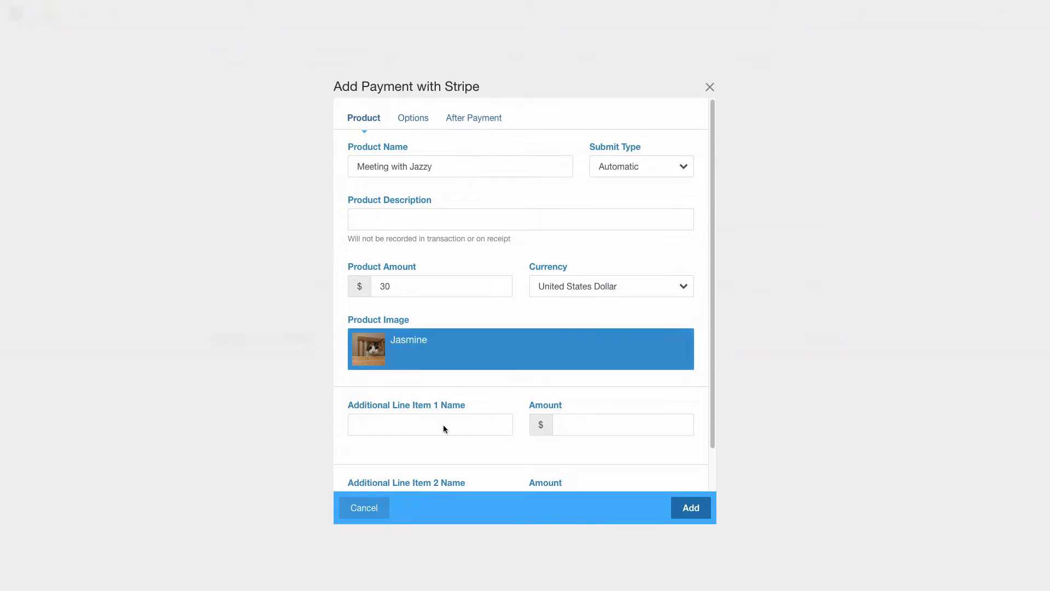
left_click(415, 219)
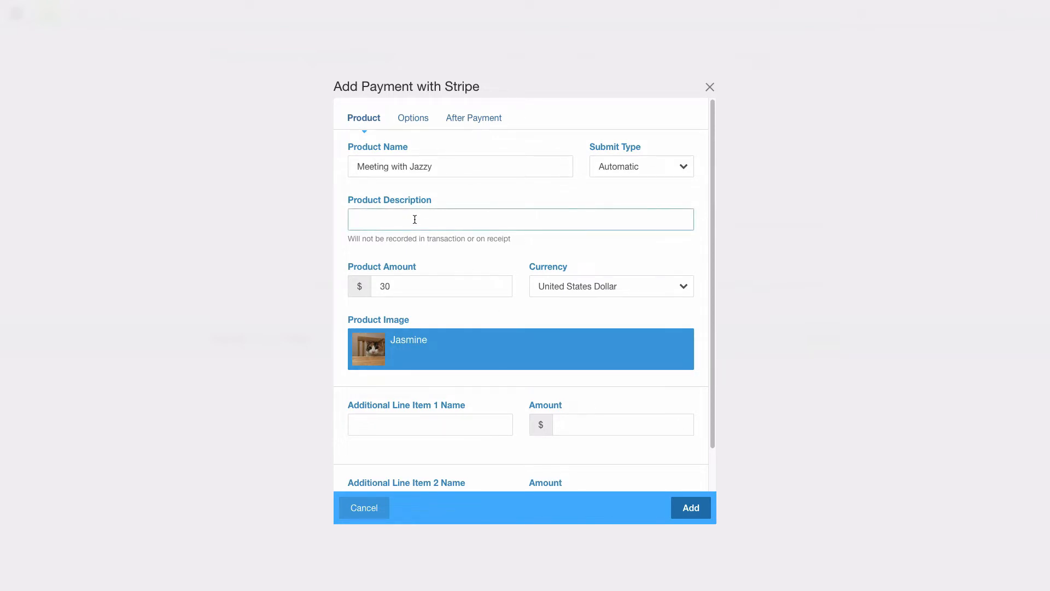
type("A 30 minutes meeting with Ja")
type("zzy")
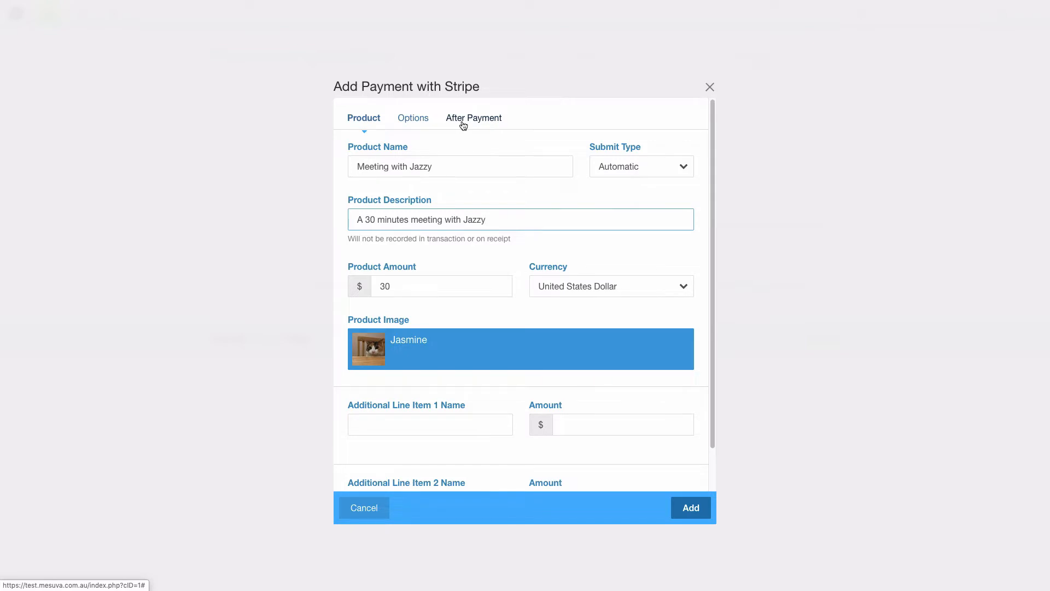
Redirect successful payments to the Thank you page.
left_click(464, 126)
left_click(517, 168)
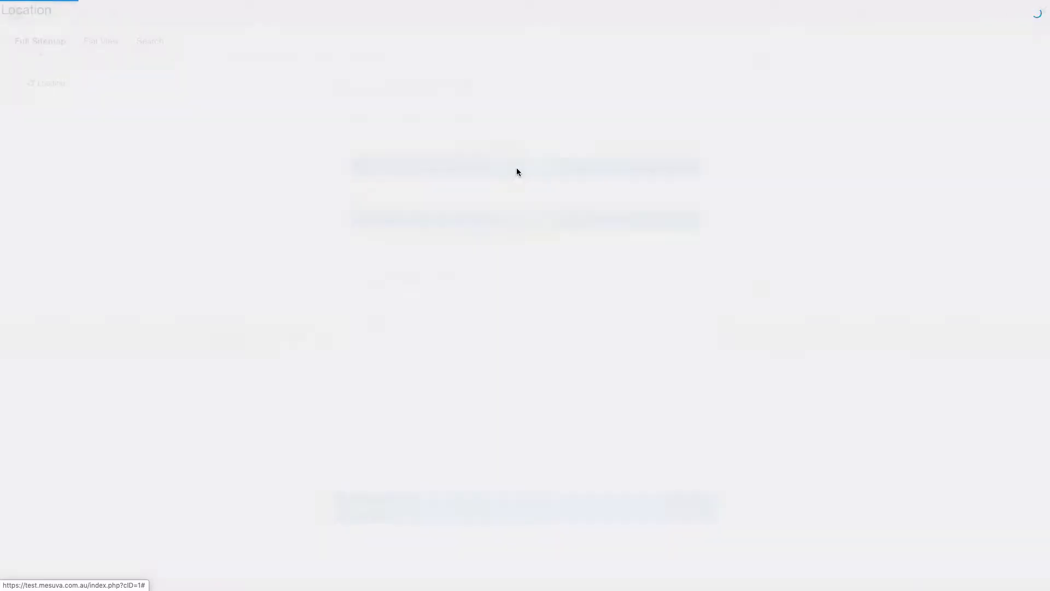
left_click(74, 102)
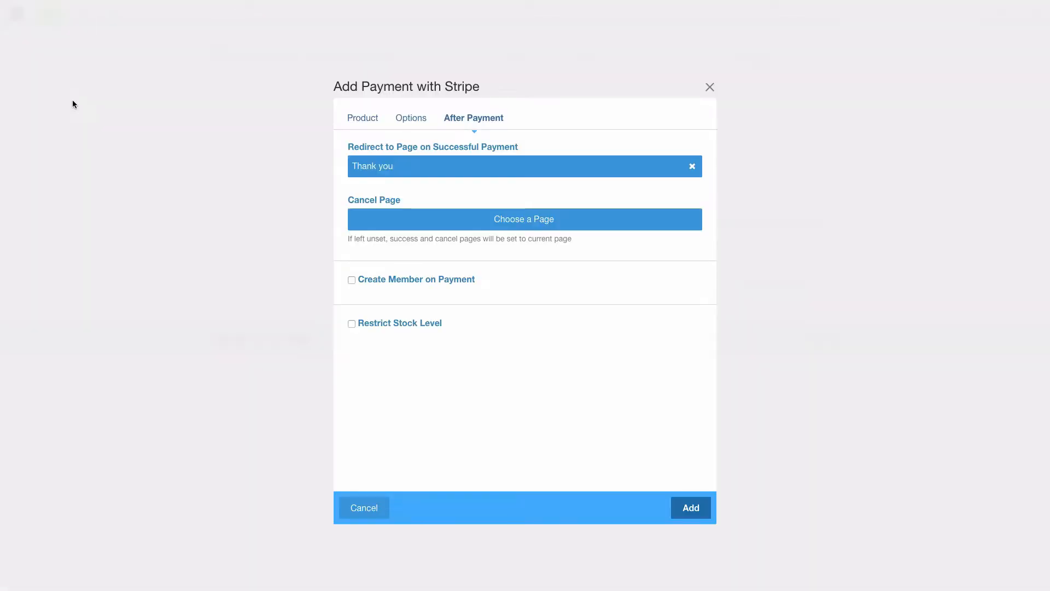
left_click(366, 122)
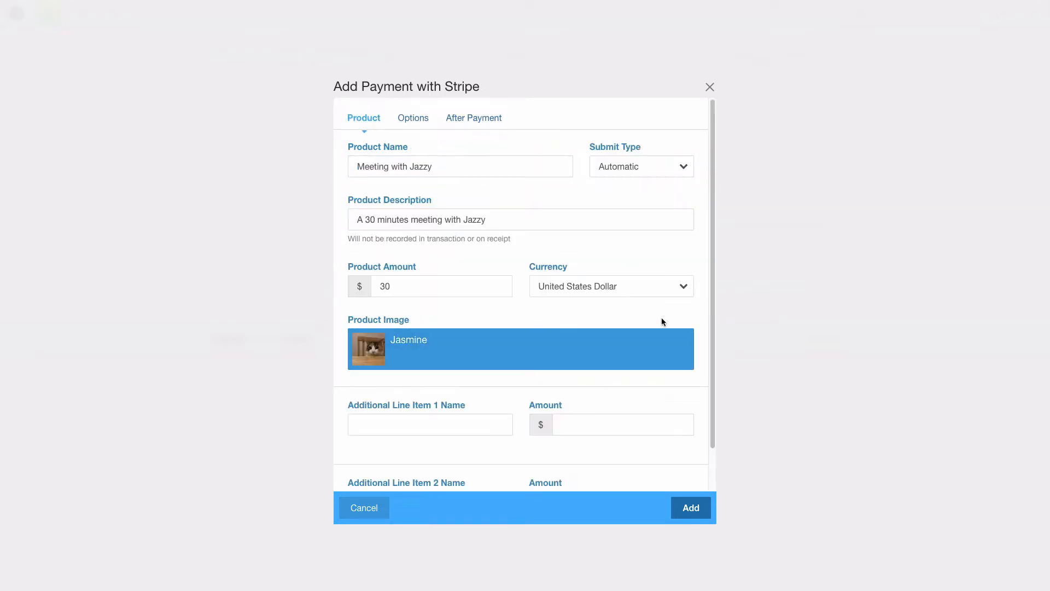
Add the block, then set its button label to 'Make payment to meet with Jazzy' and save.
left_click(690, 509)
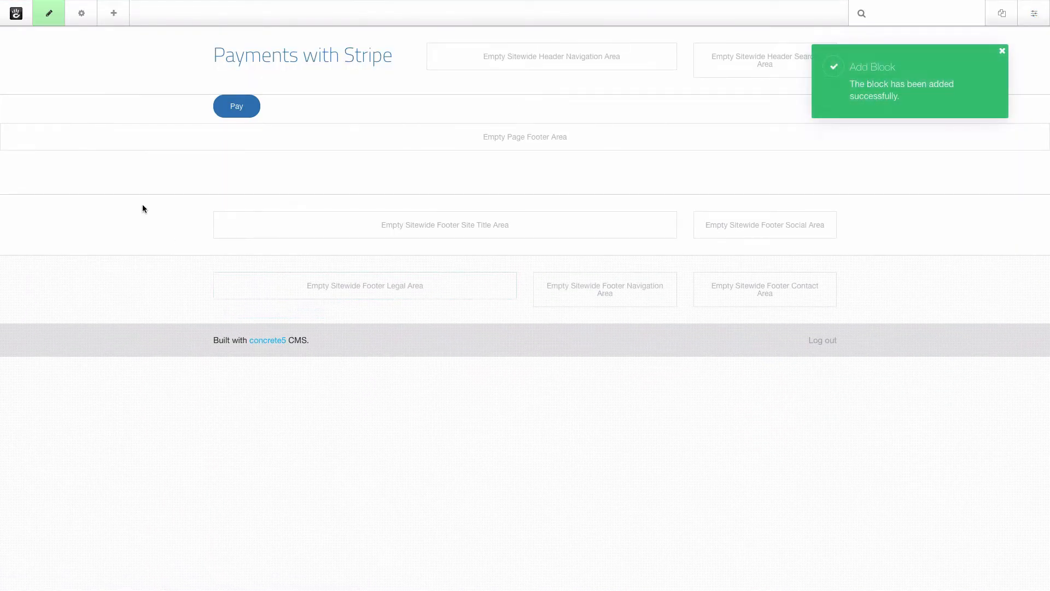
left_click(246, 112)
left_click(238, 122)
left_click(416, 119)
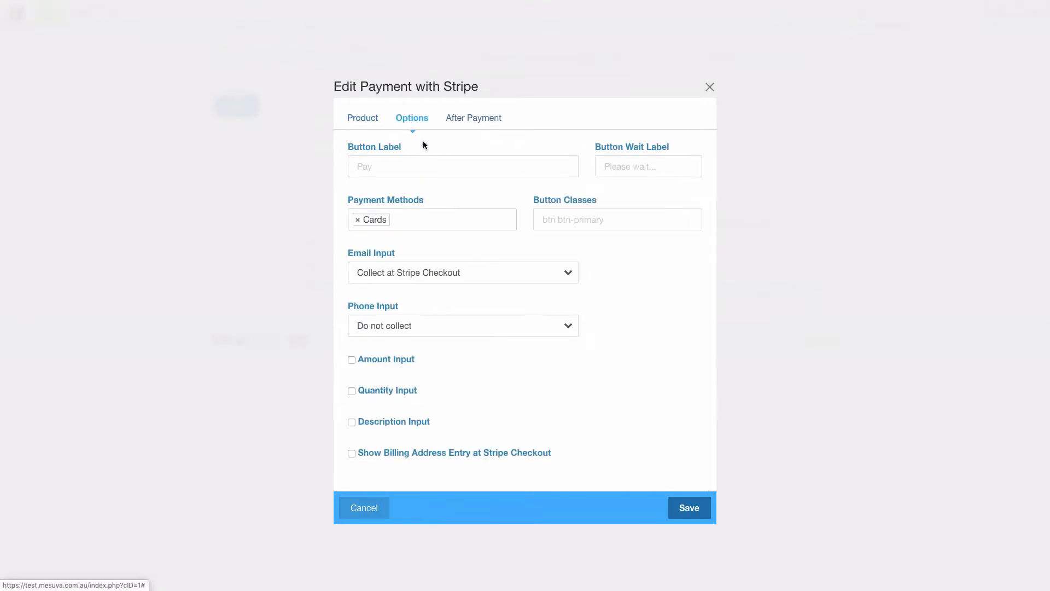
left_click(395, 165)
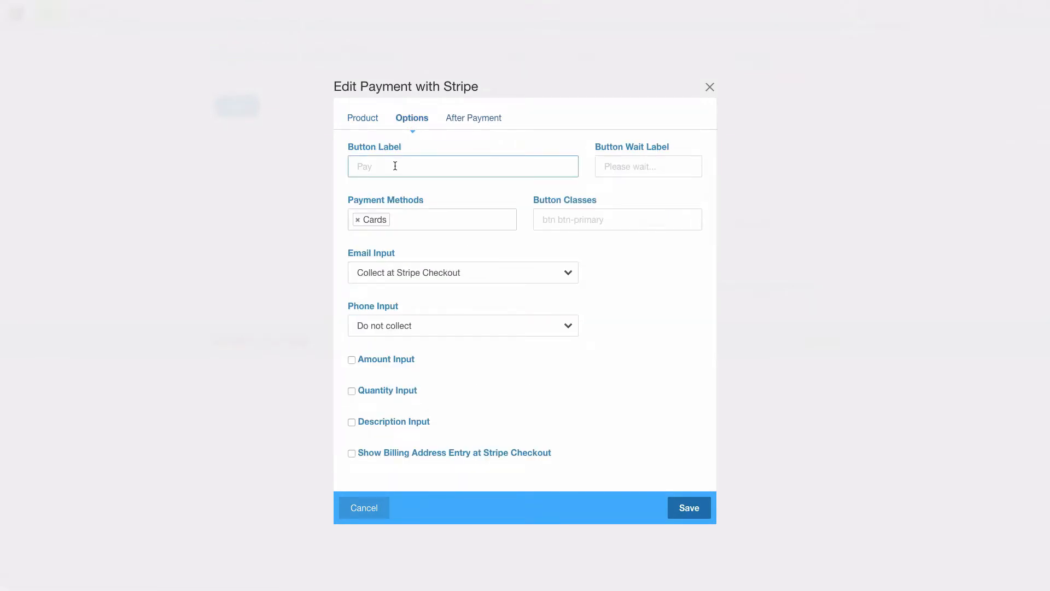
type("Make payment to meet with Jazzy")
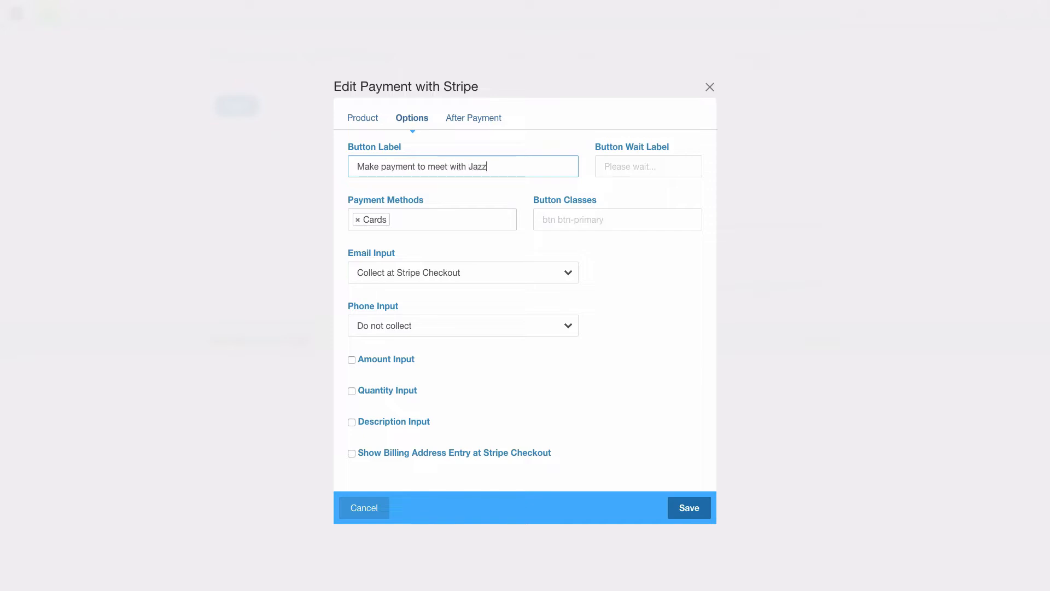
left_click(690, 508)
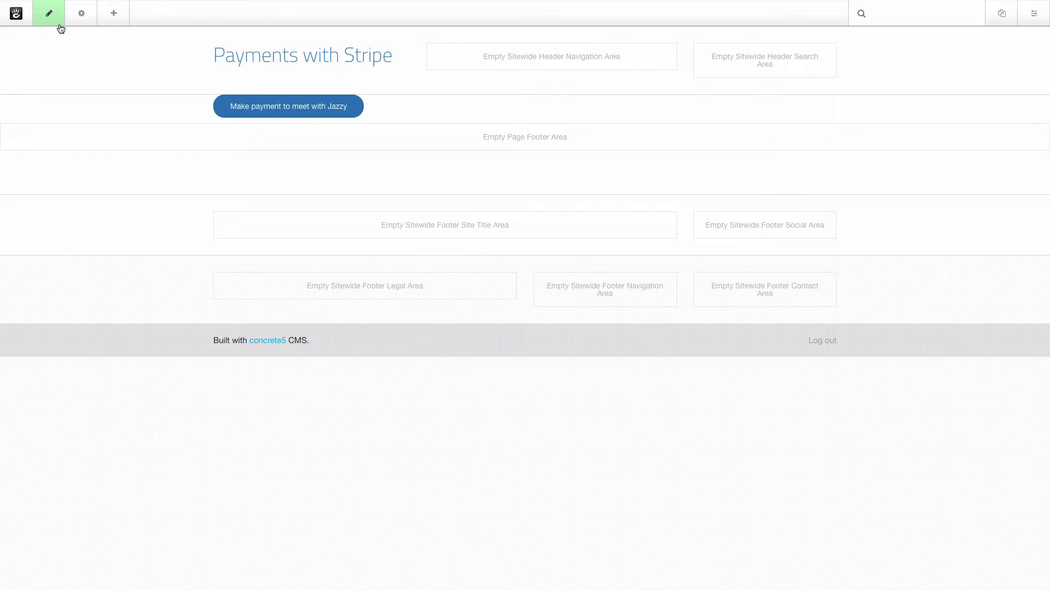
Publish the page changes and open Stripe Checkout through the Jazzy payment button.
left_click(52, 19)
left_click(70, 116)
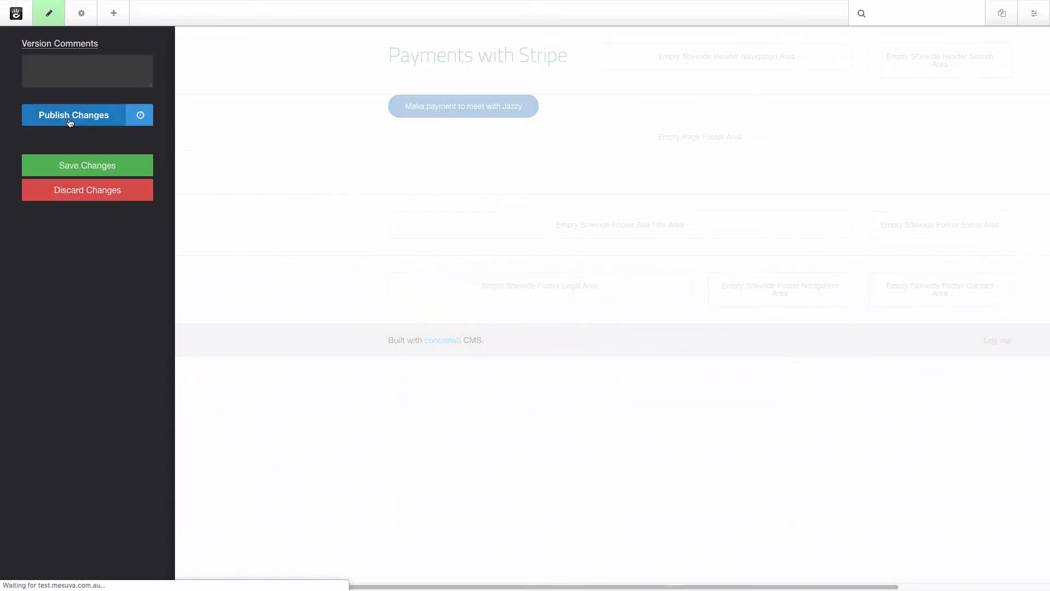
left_click(326, 101)
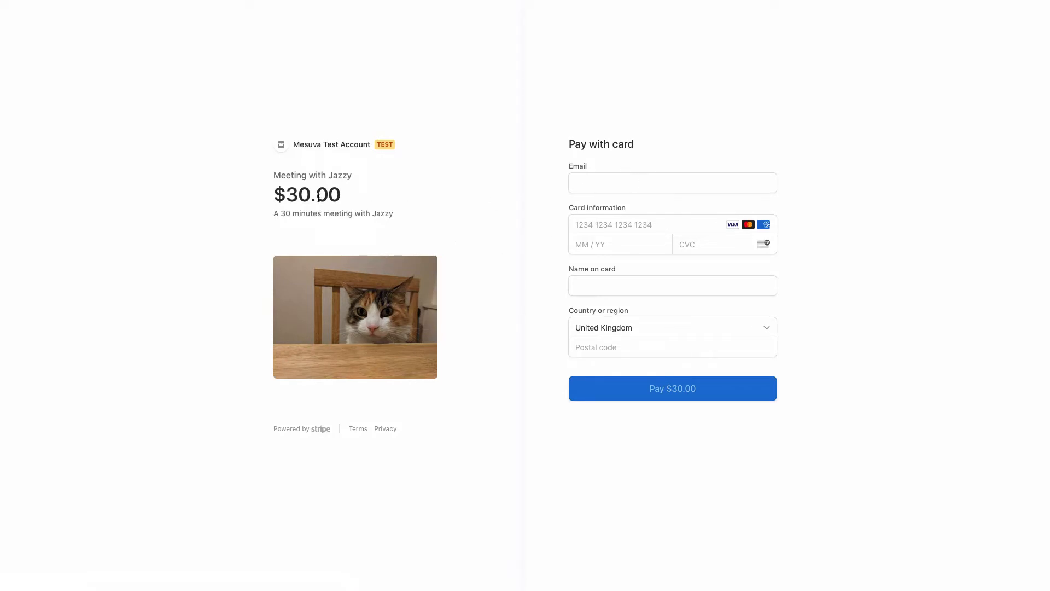
Enter the customer's e-mail address on the Meeting with Jazzy checkout.
left_click_drag(363, 175, 272, 175)
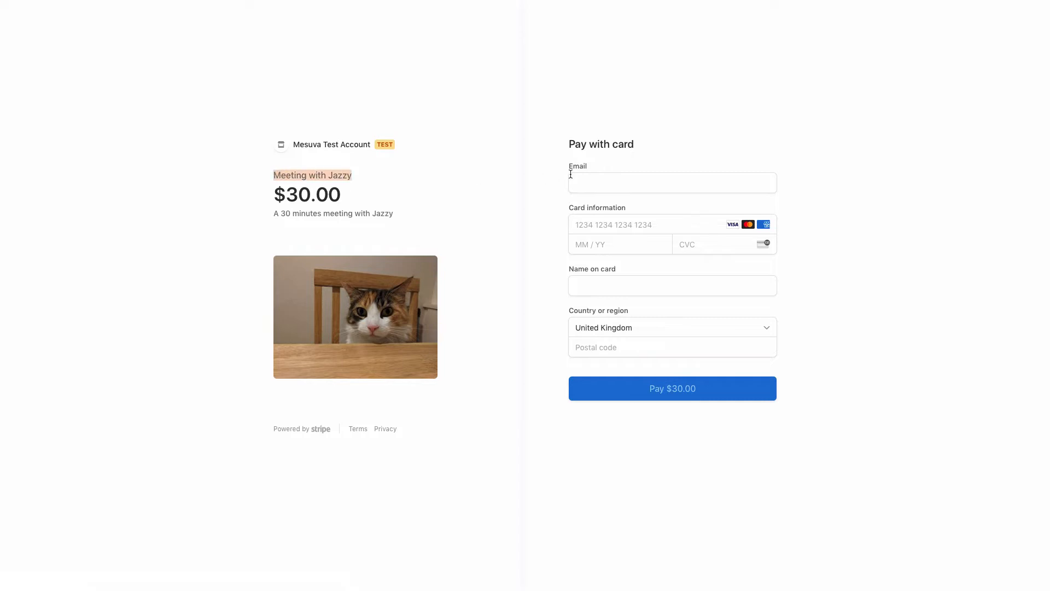
left_click(604, 183)
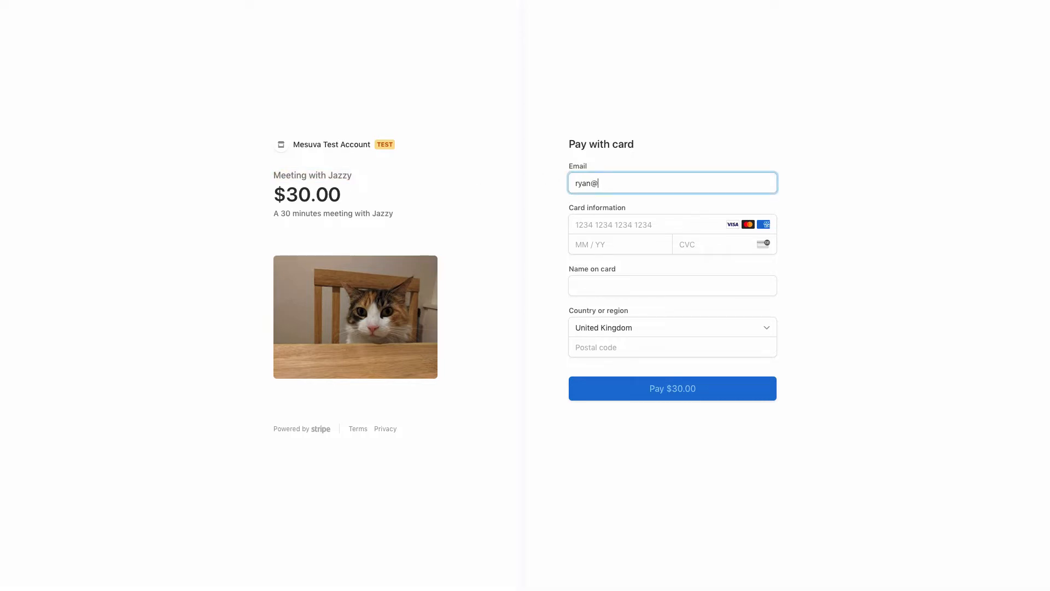
key("Tab")
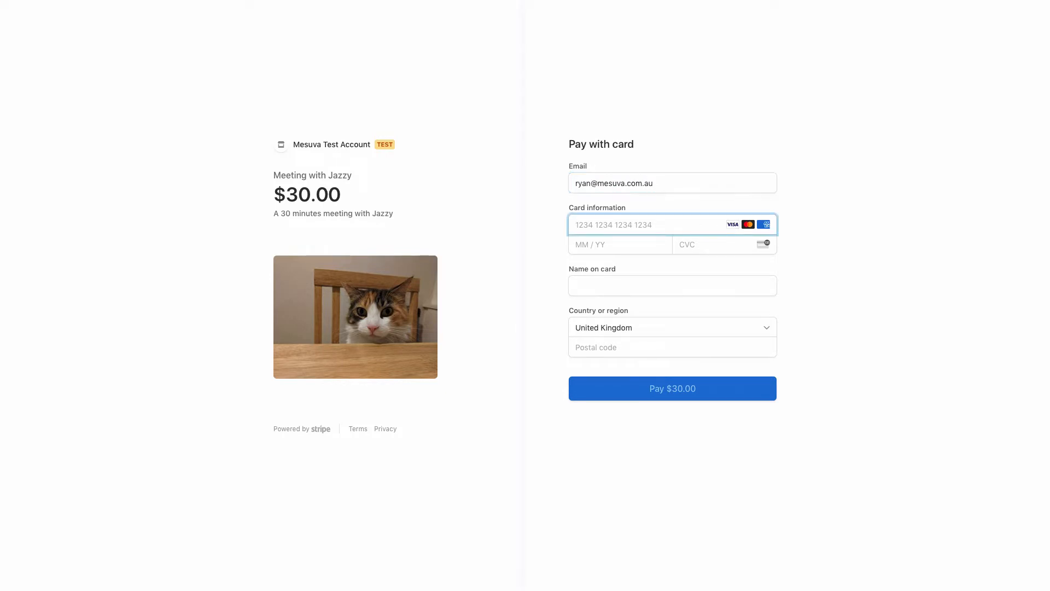
type("4242 4242 4242 4242 ")
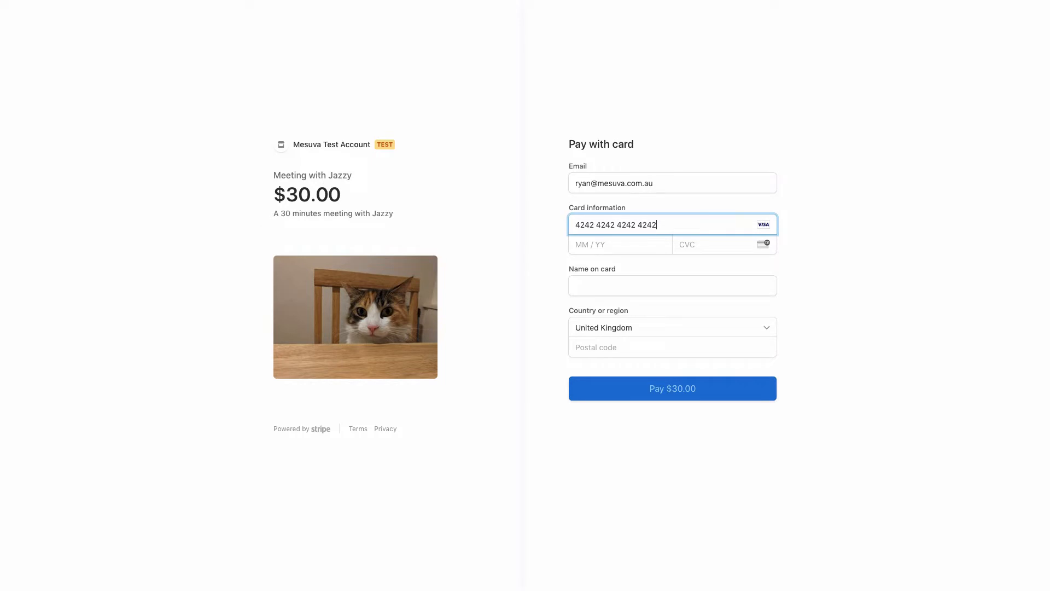
type("02 / 20 ")
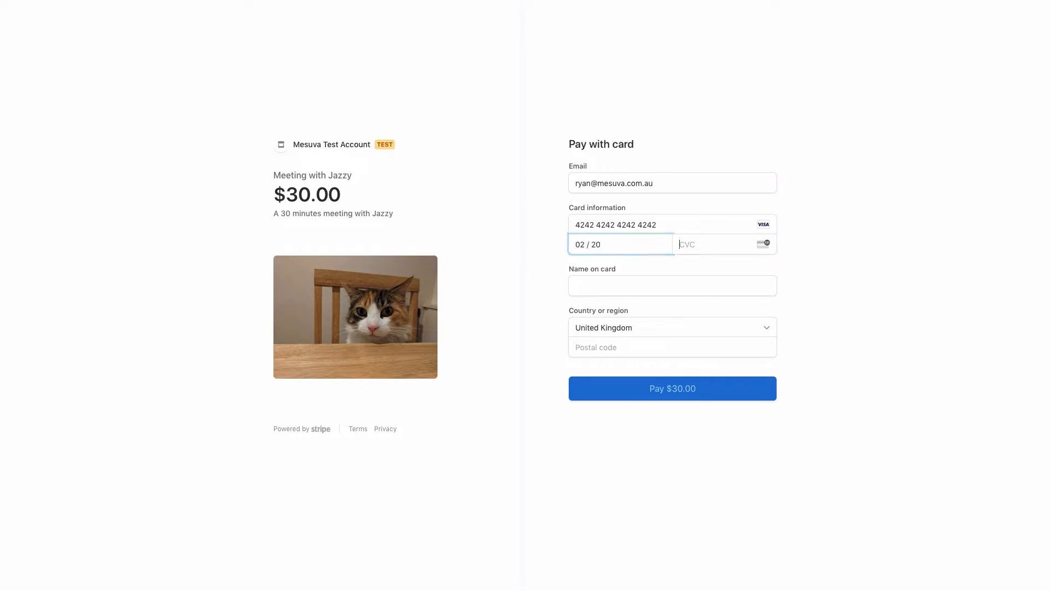
type("123")
key("Tab")
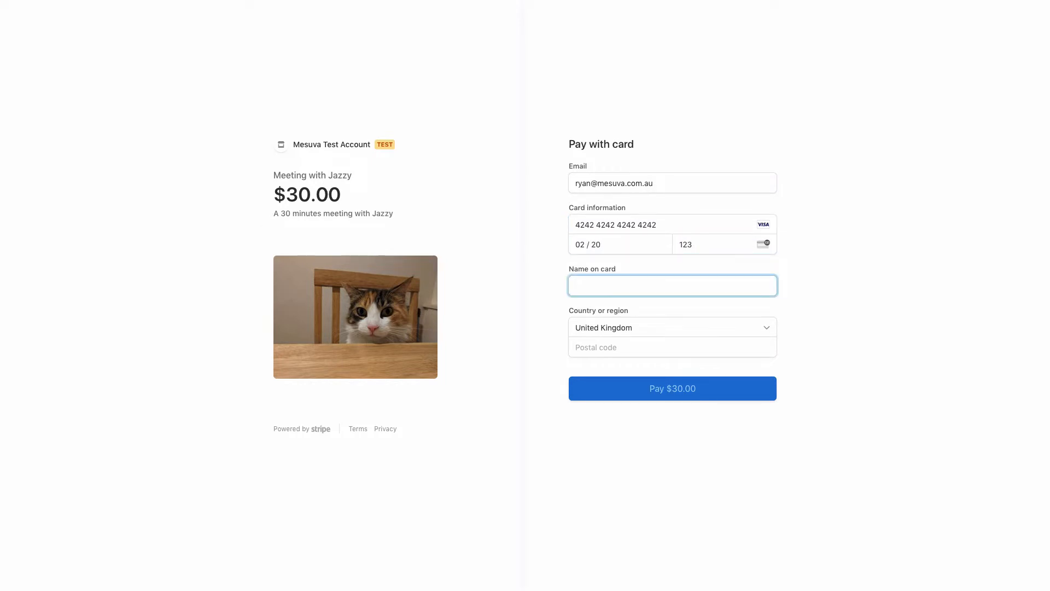
key("Tab")
key("Tab")
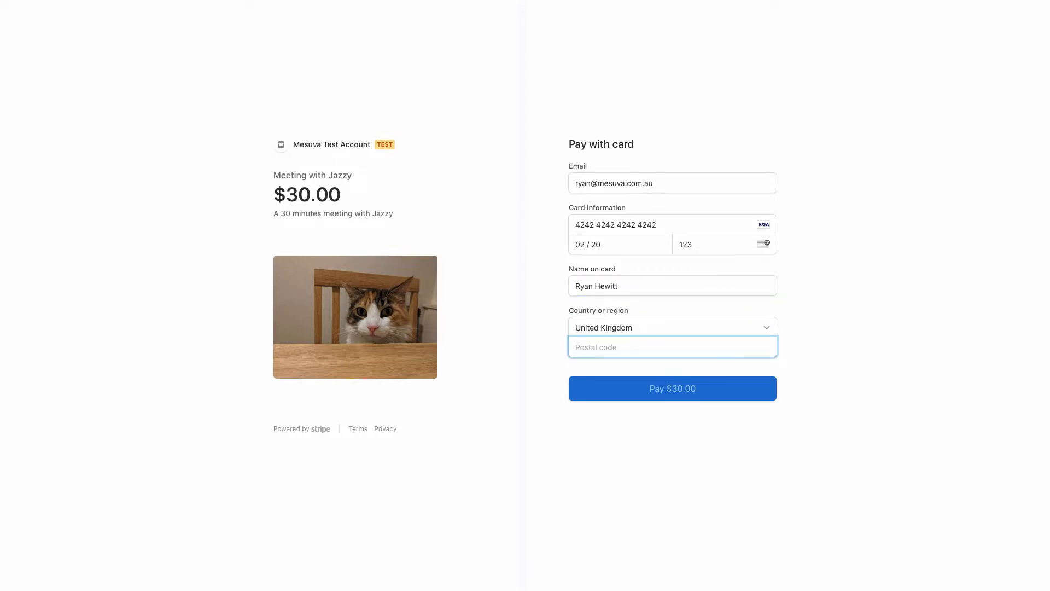
type("TEST")
left_click(676, 397)
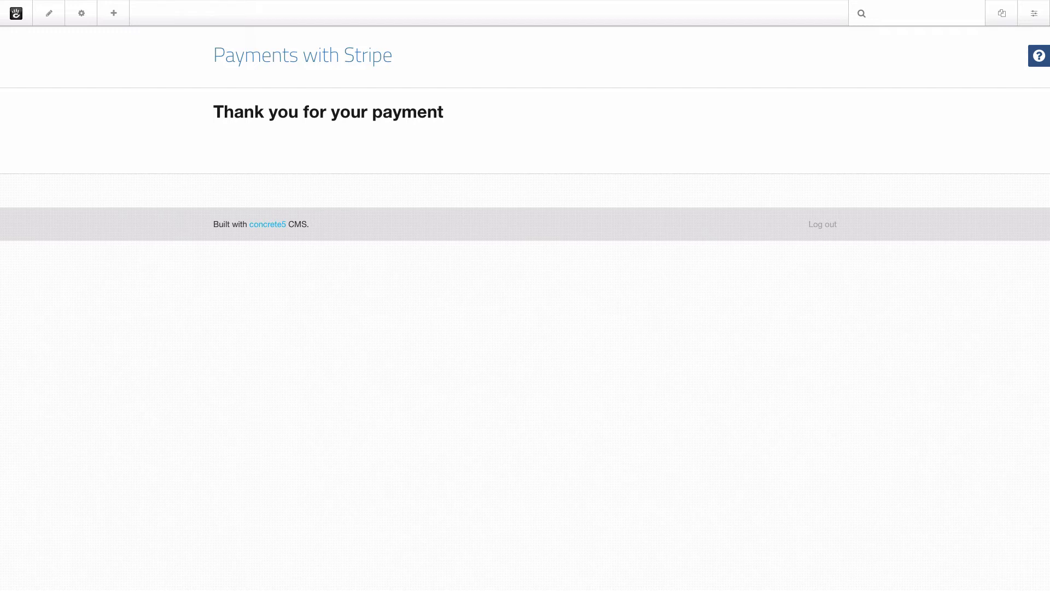
left_click(359, 55)
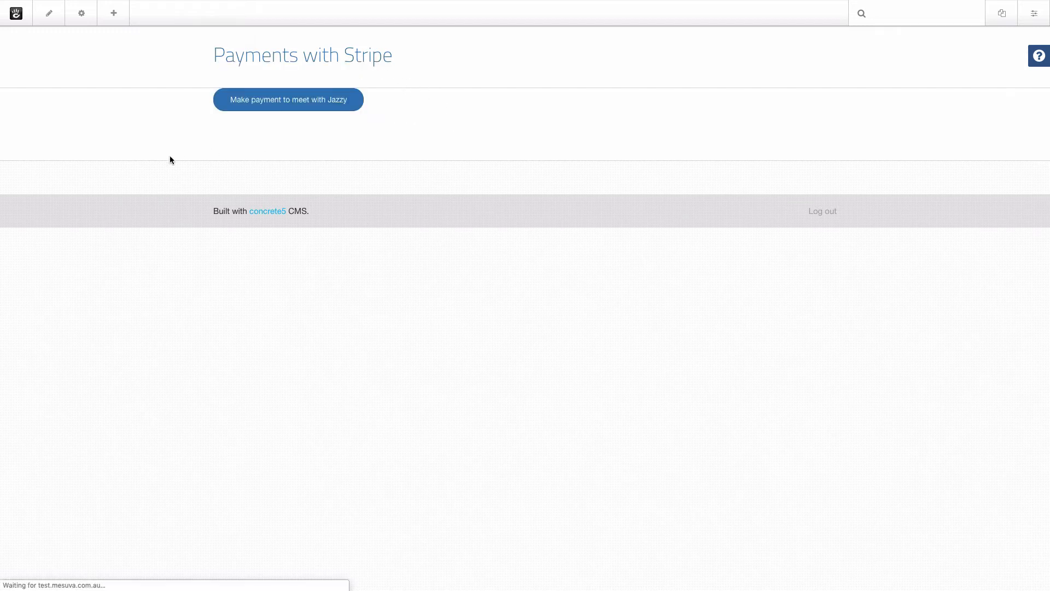
left_click(47, 14)
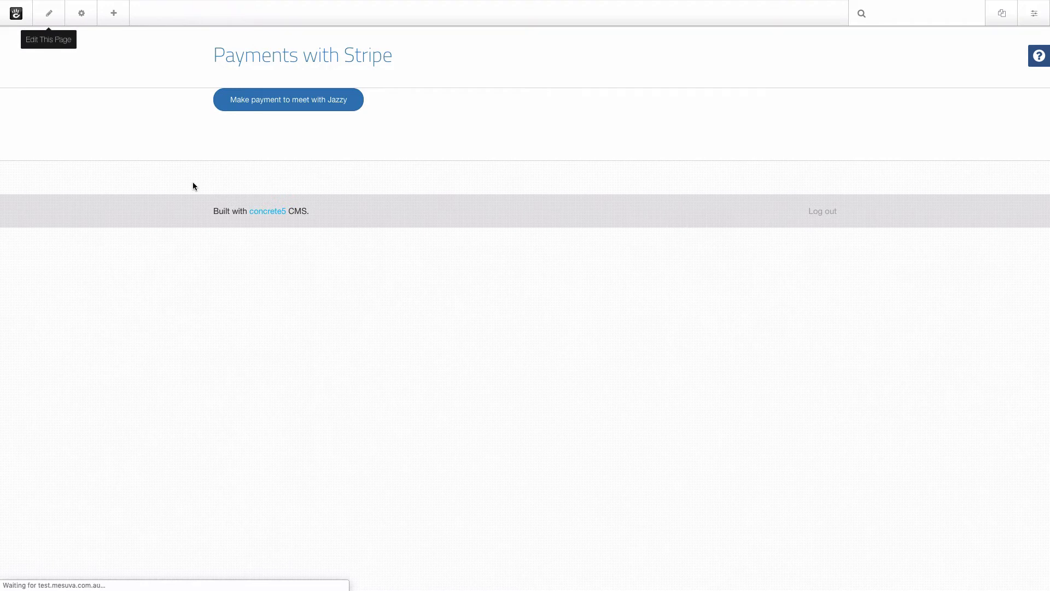
Rename the product to Donation, set submit type Donate, and clear the description and amount.
left_click(404, 109)
left_click(403, 116)
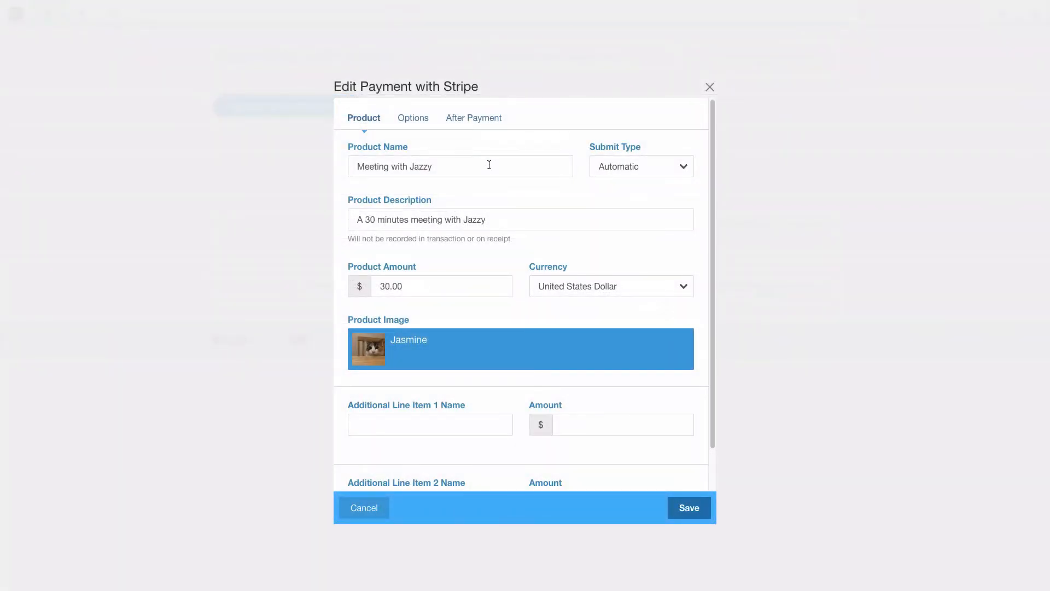
left_click_drag(490, 165, 328, 170)
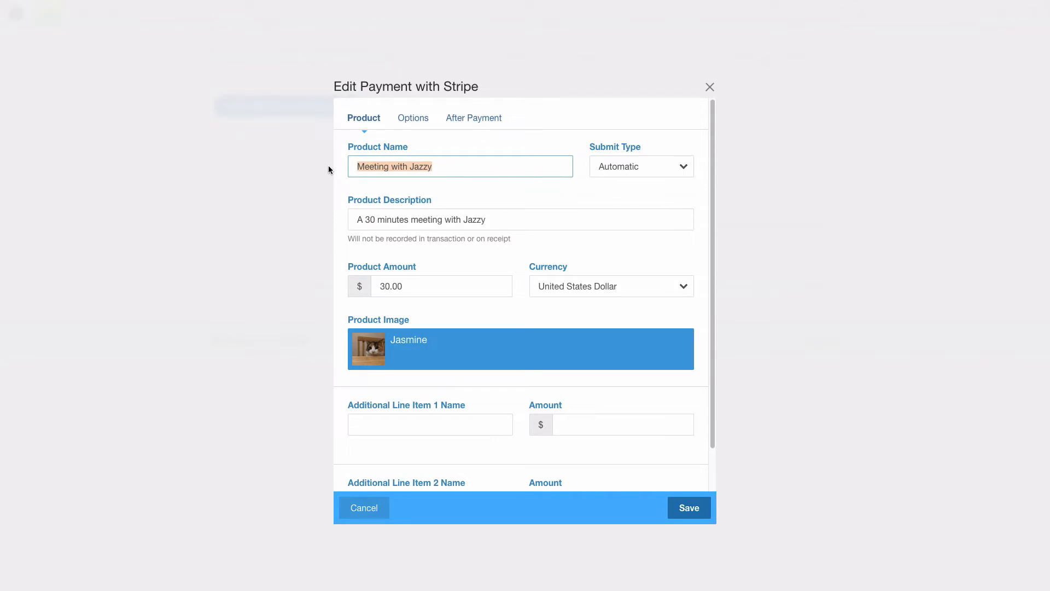
type("Donation")
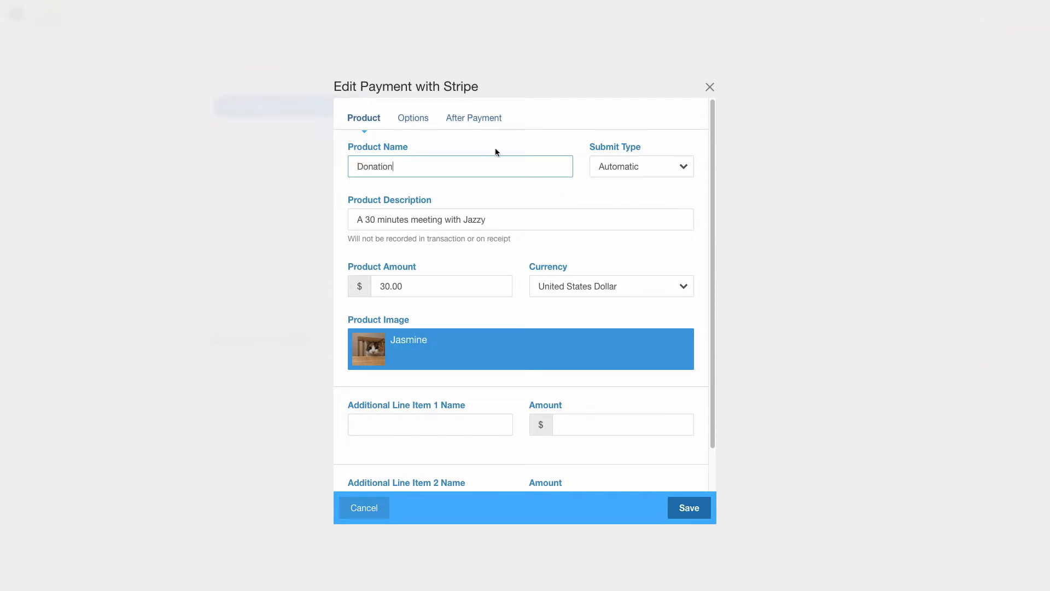
left_click(643, 165)
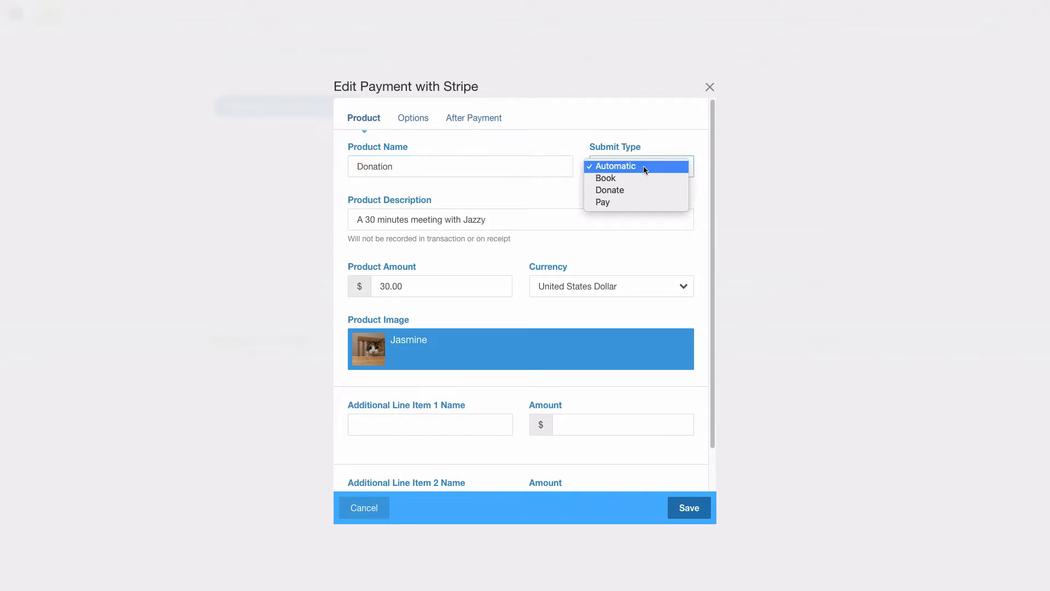
left_click(654, 192)
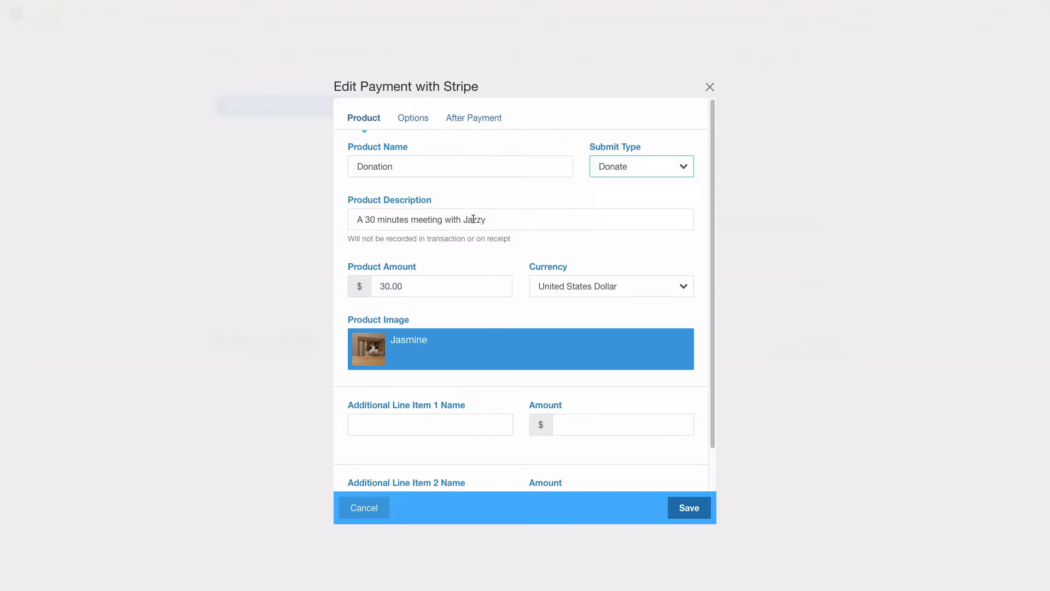
left_click_drag(508, 220, 333, 216)
key("BackSpace")
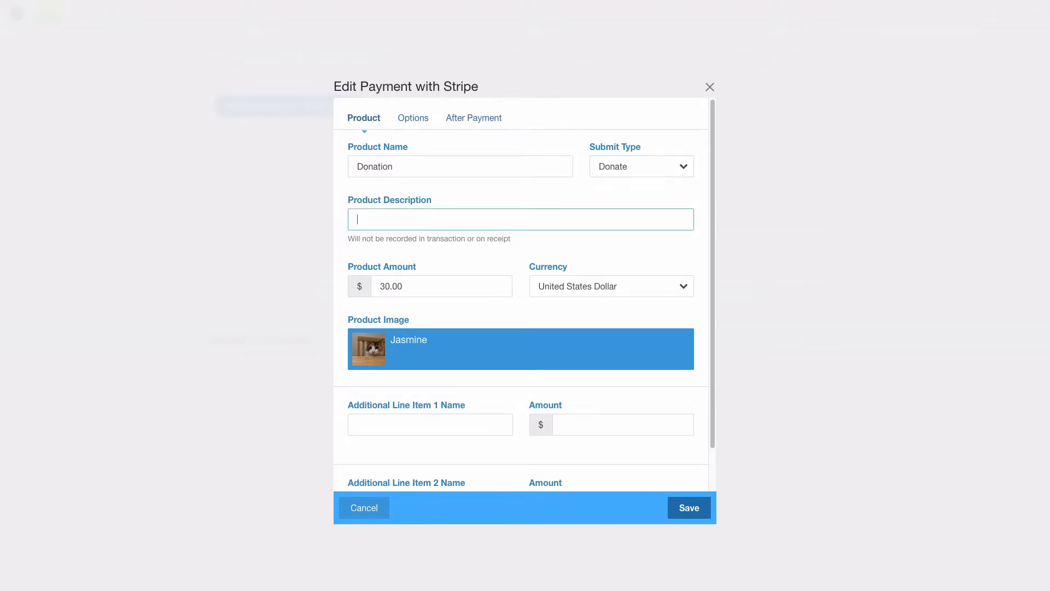
key("Tab")
key("BackSpace")
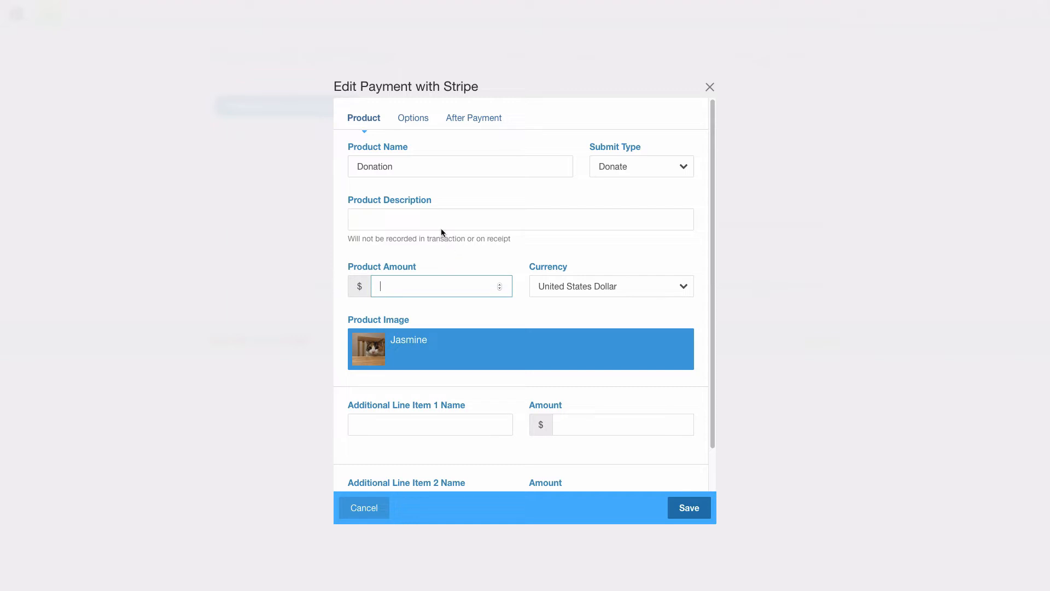
Set button label 'Donate Now', collect phone on page, and add a 'Donation Amount' field with currency symbol.
left_click(409, 120)
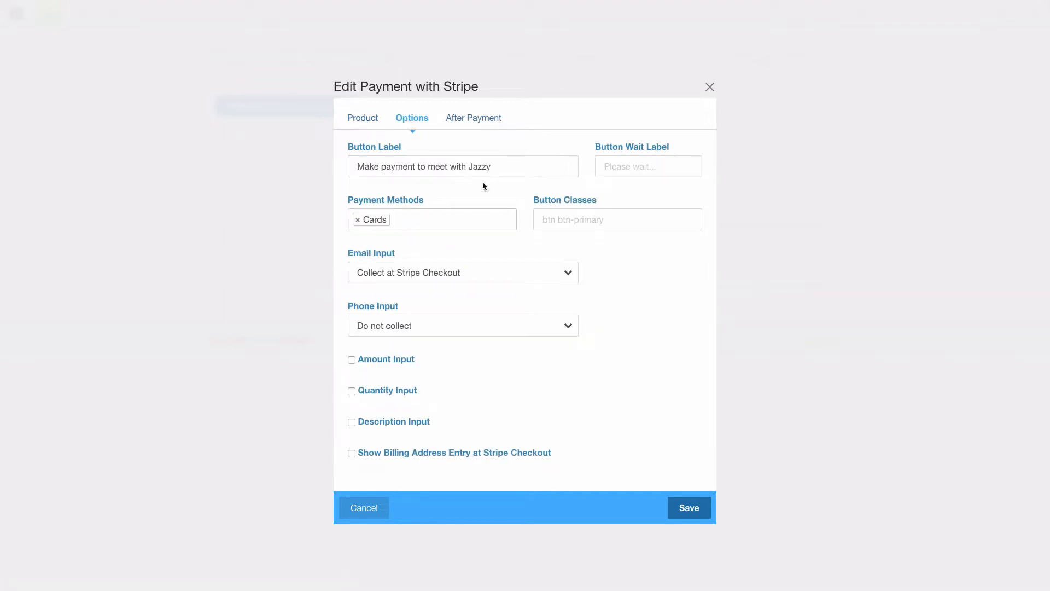
left_click_drag(509, 167, 323, 168)
type("Donate Now")
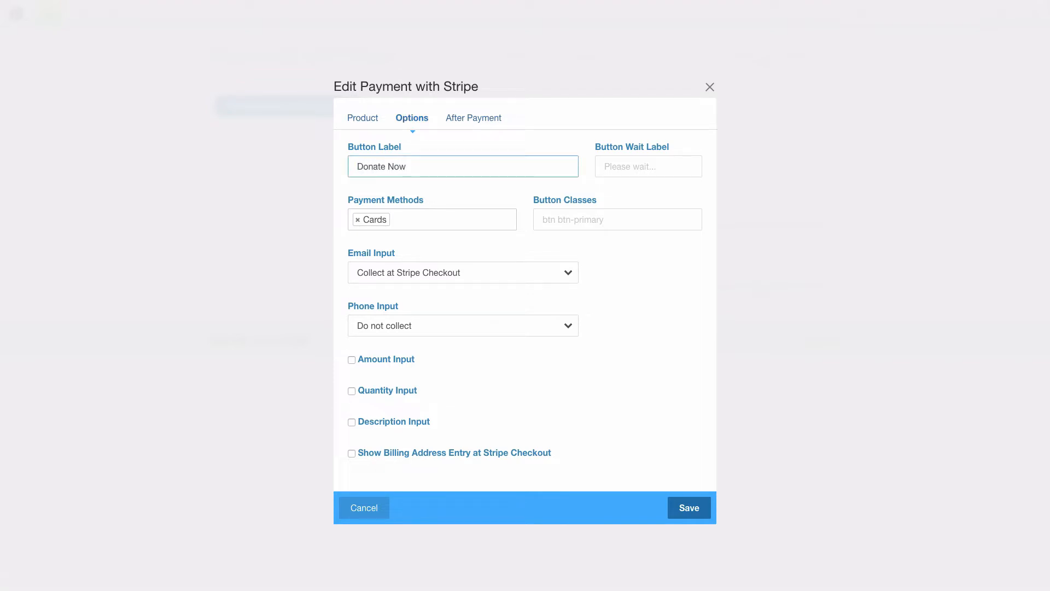
left_click(454, 324)
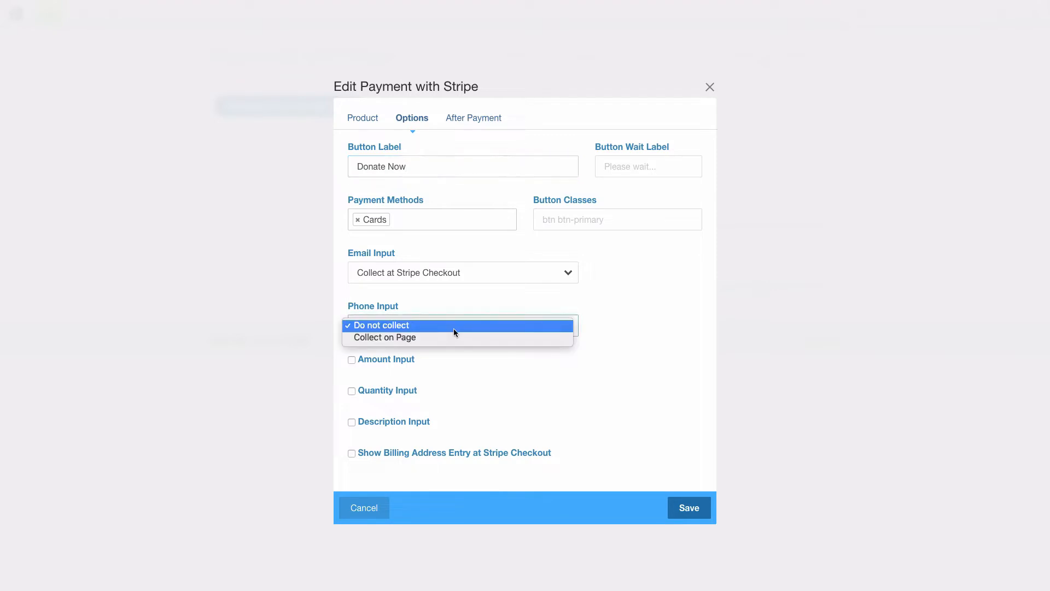
left_click(455, 336)
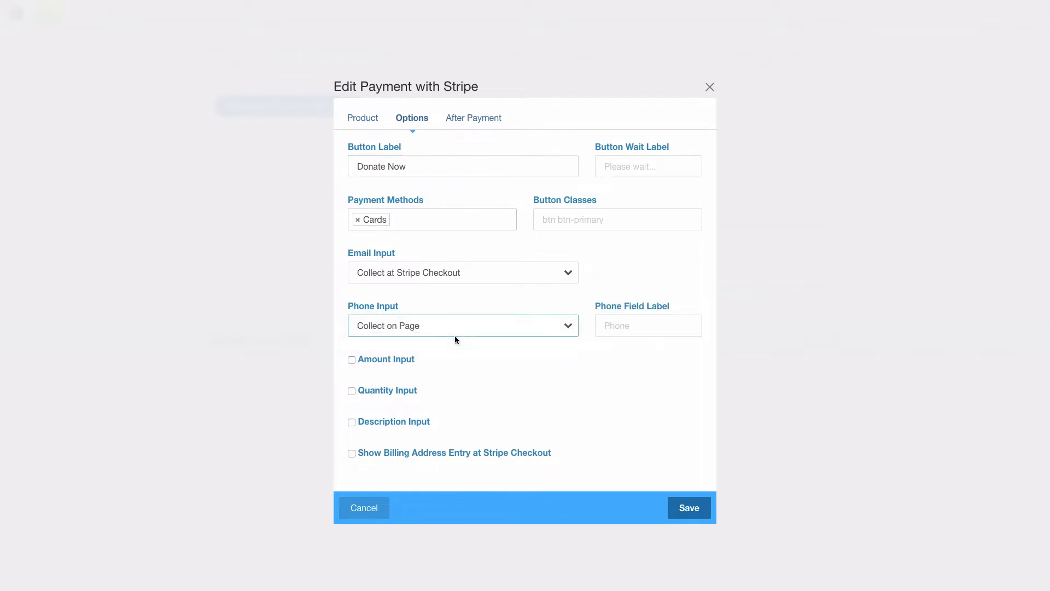
left_click(352, 360)
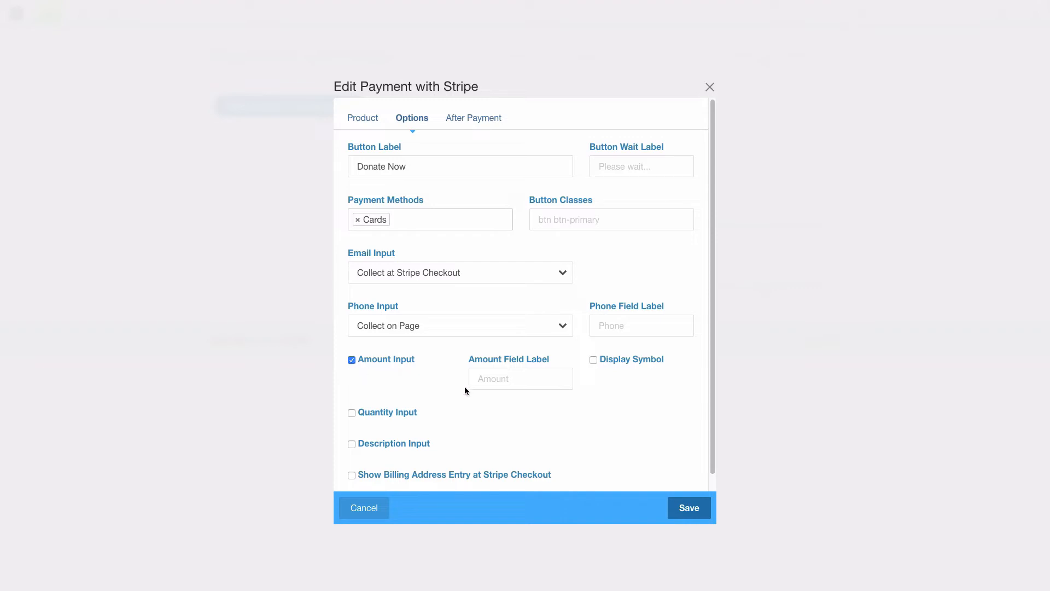
left_click(504, 387)
type("Donation Amount")
left_click(629, 359)
Add a 'Your donation comment' description field and save the block.
scroll(487, 324, "down", 1)
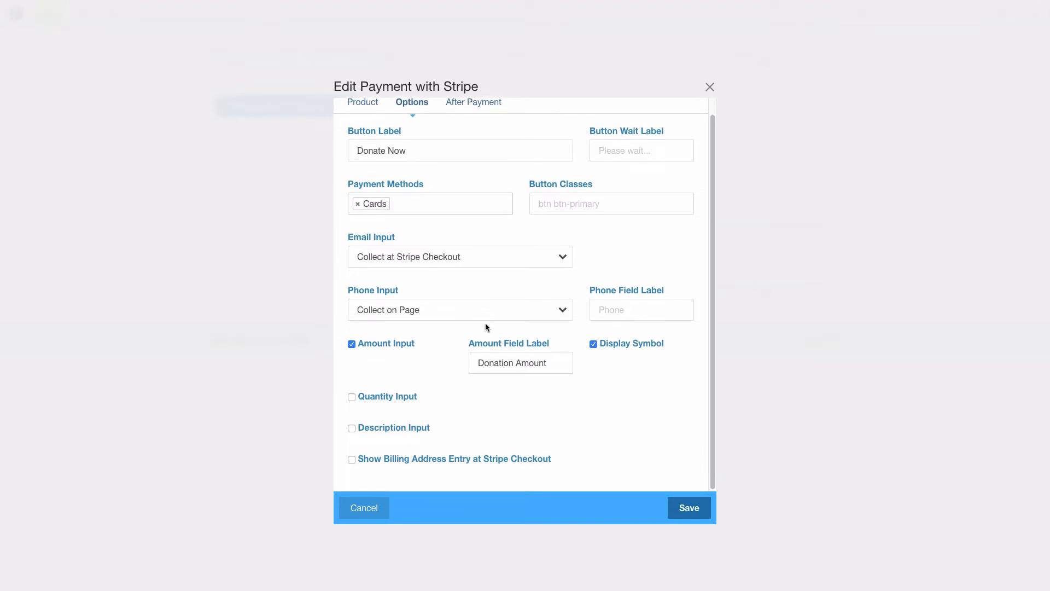
left_click(377, 432)
scroll(469, 339, "down", 1)
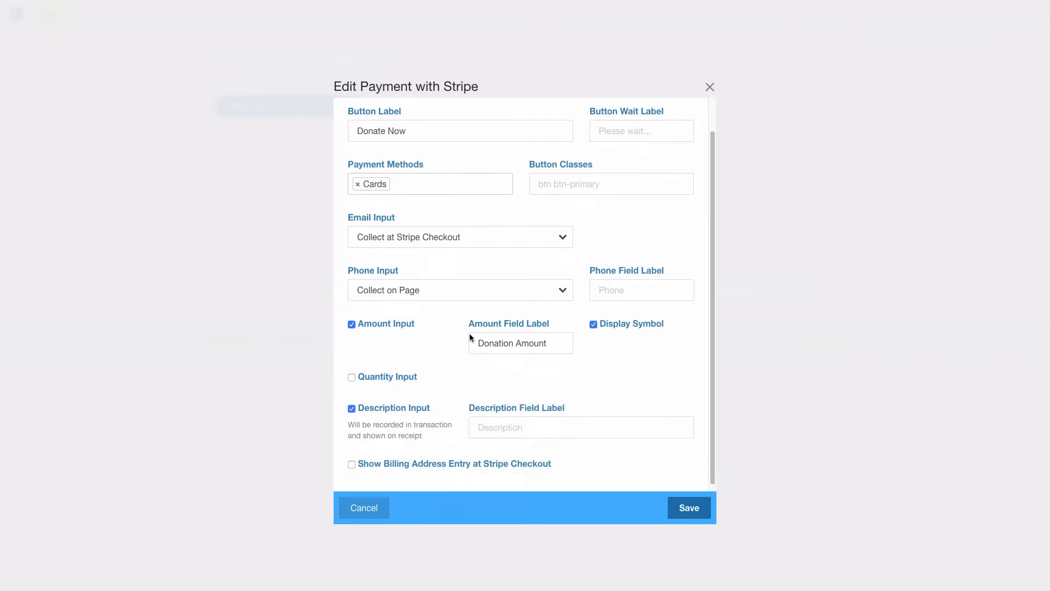
left_click(512, 423)
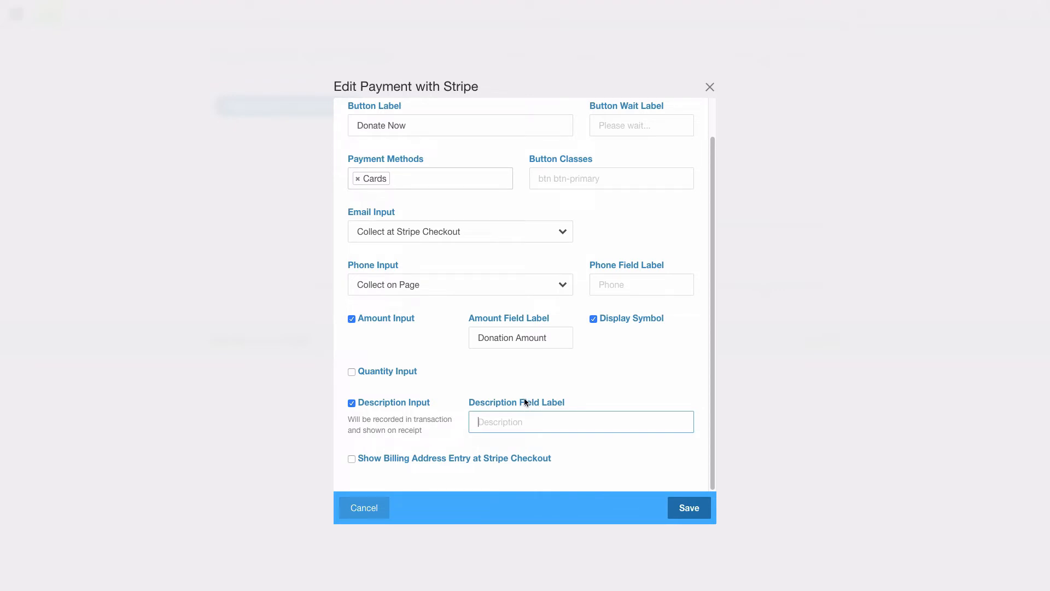
type("Your donation comment")
scroll(524, 310, "up", 1)
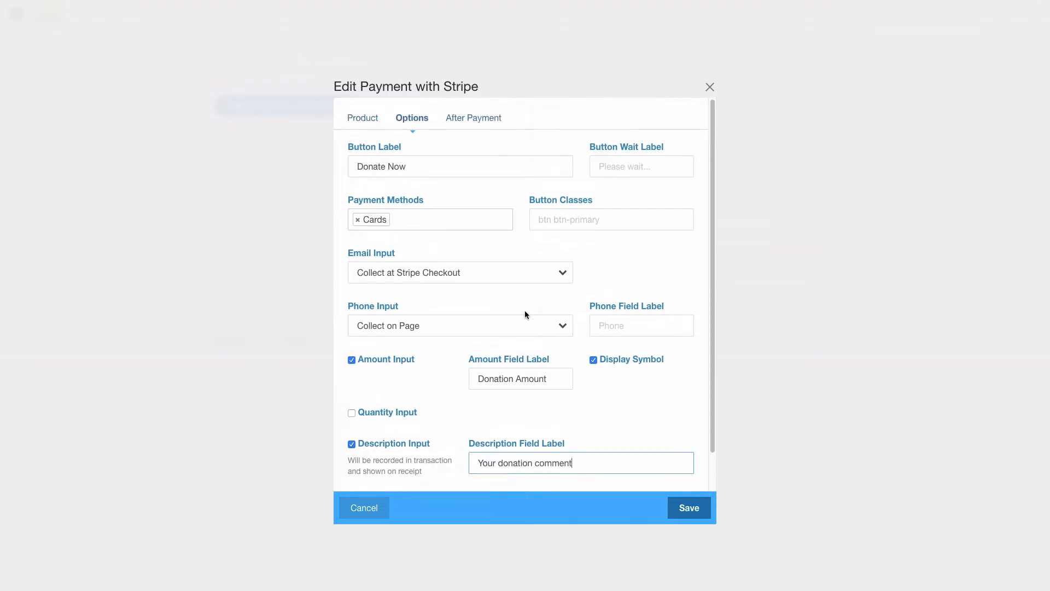
scroll(513, 280, "down", 1)
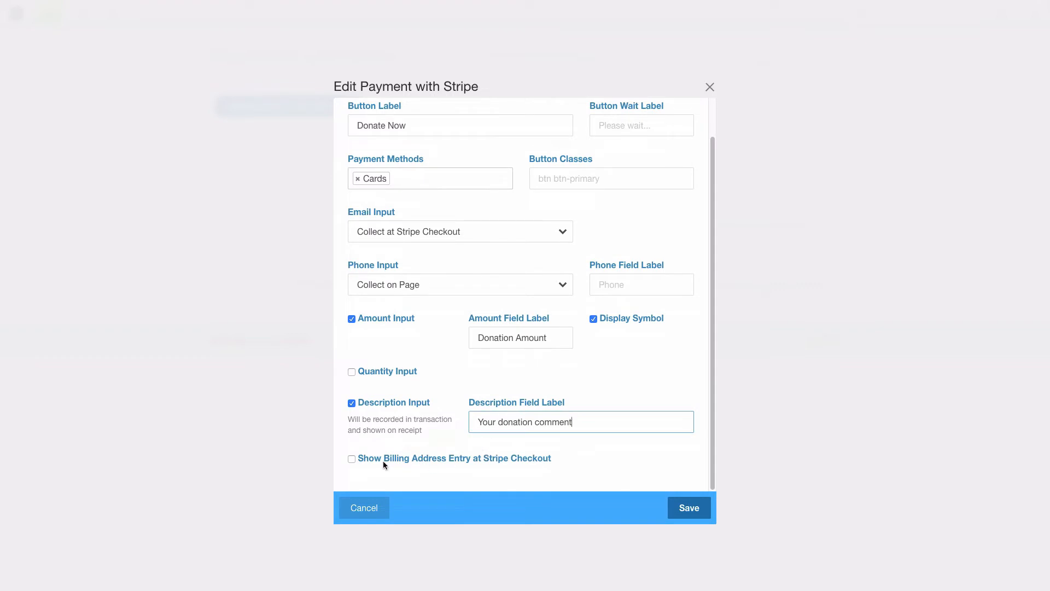
scroll(481, 364, "up", 1)
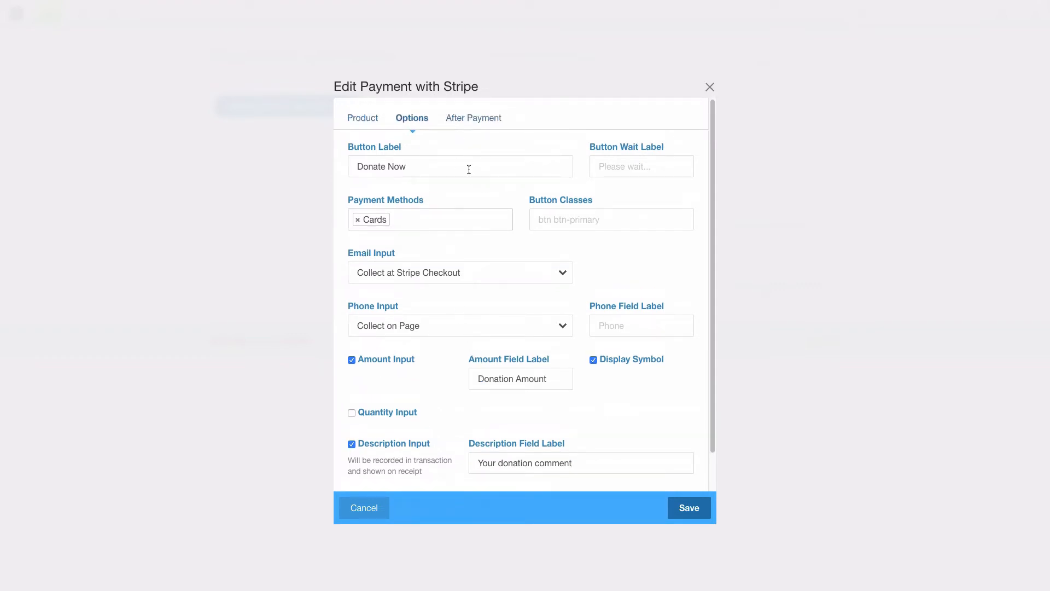
scroll(537, 318, "down", 1)
scroll(536, 317, "up", 1)
left_click(364, 118)
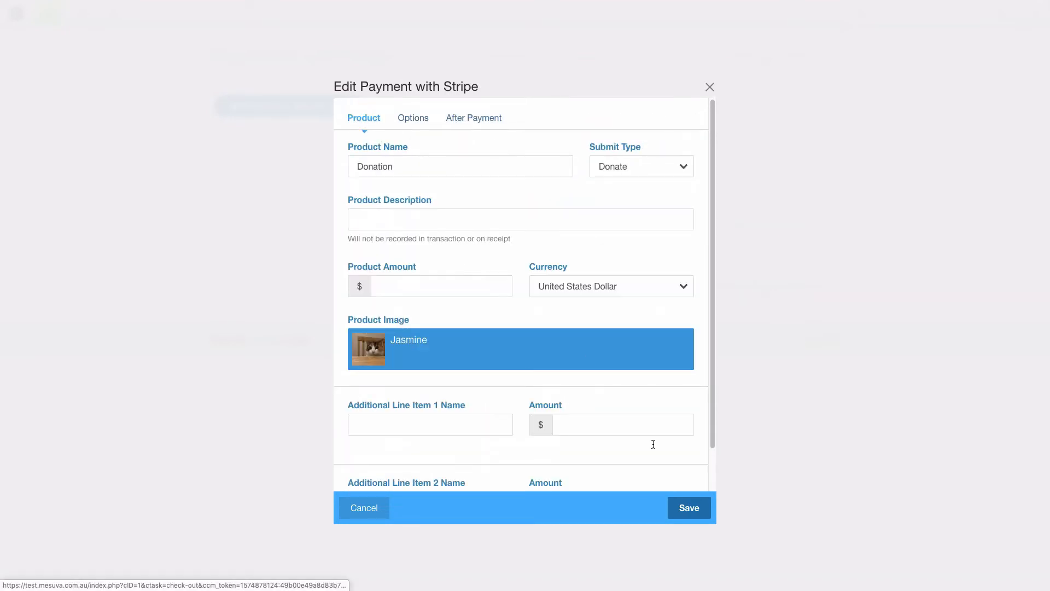
left_click(687, 509)
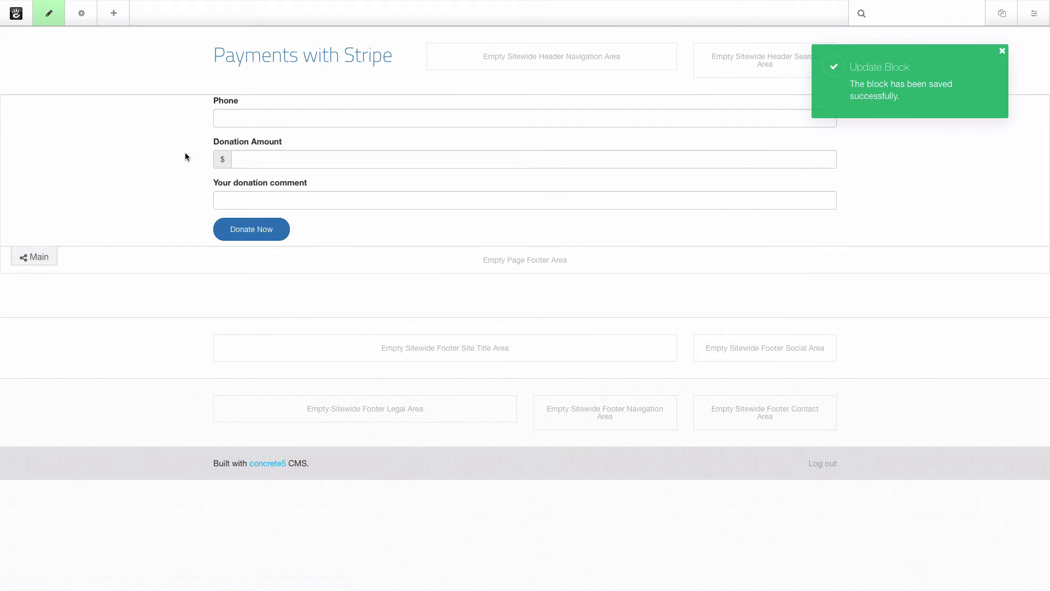
Publish the page changes and enter a phone number in the donation form.
left_click(49, 13)
left_click(63, 111)
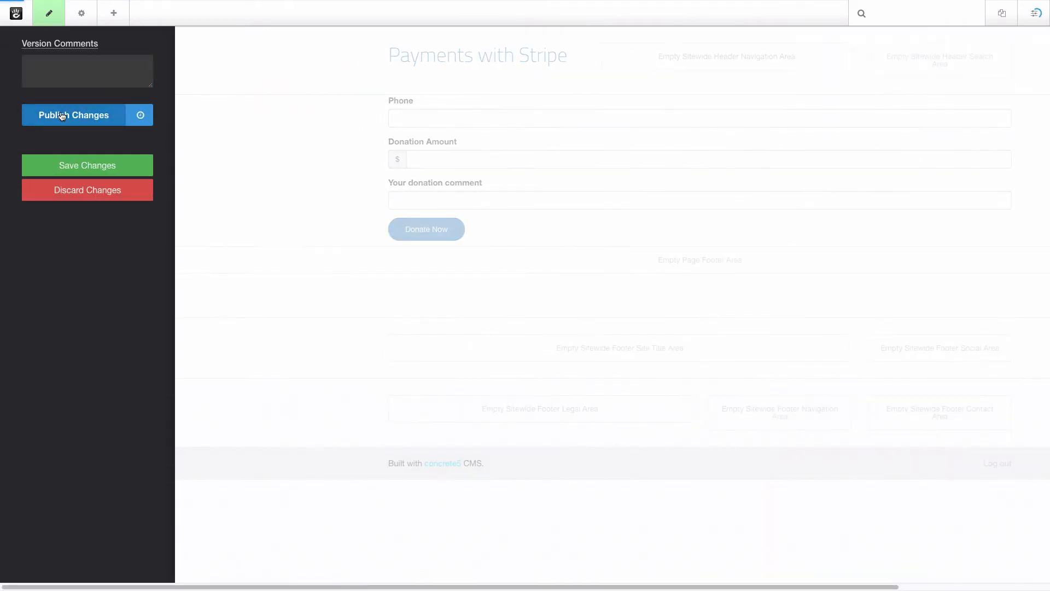
left_click(298, 109)
type("123")
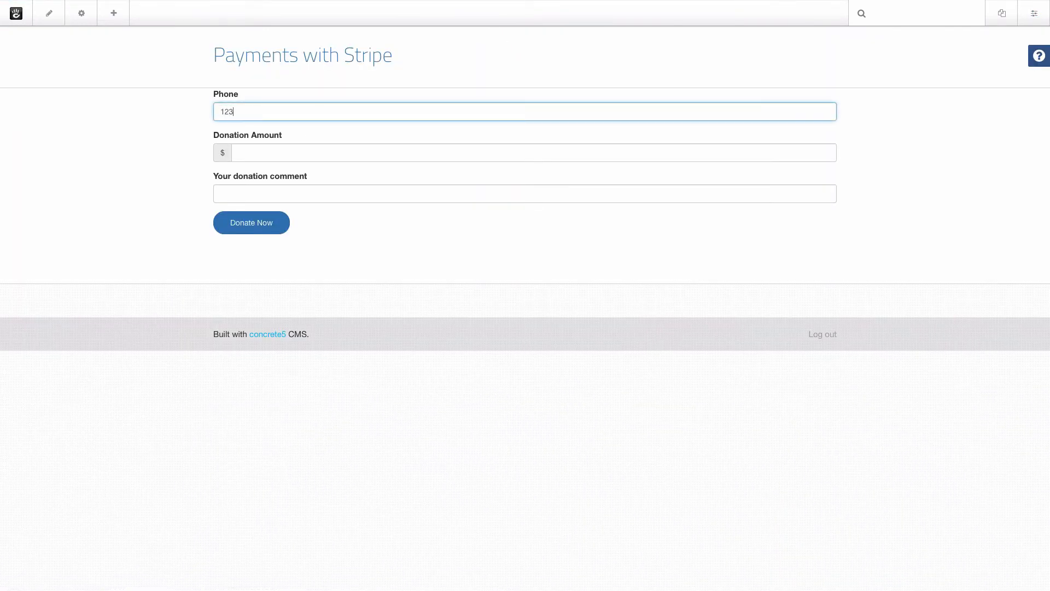
type("123123")
key("Tab")
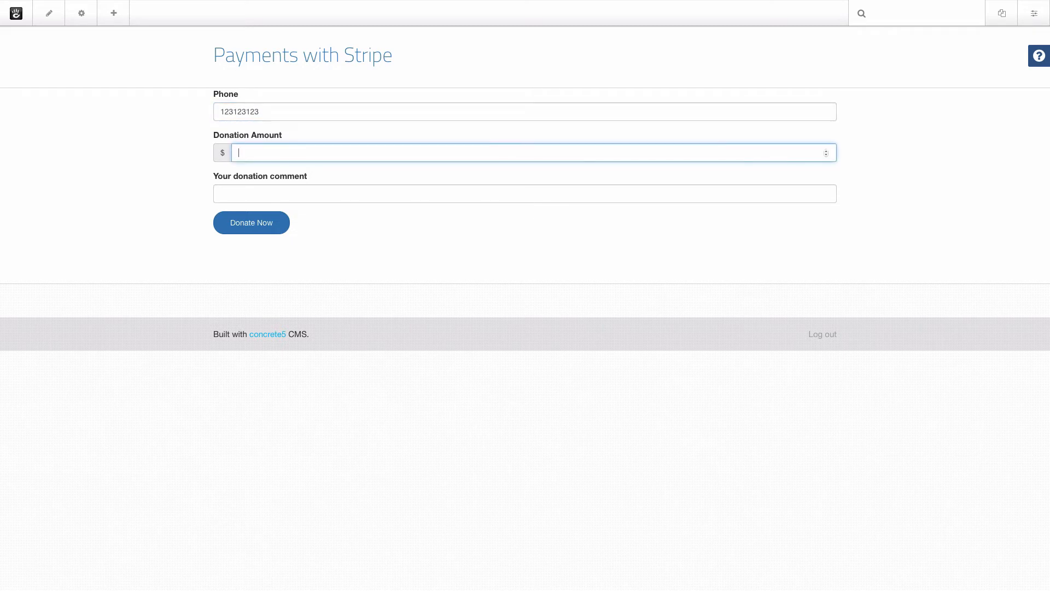
Donate $10 with the comment 'Thank you for your great work' and submit to Stripe.
type("10")
key("Tab")
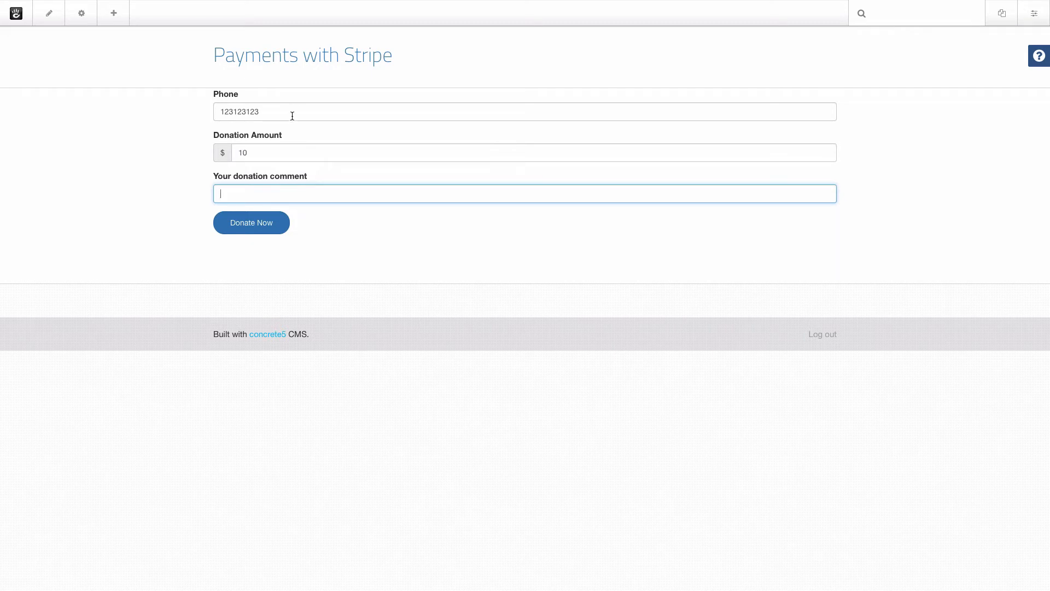
left_click(264, 230)
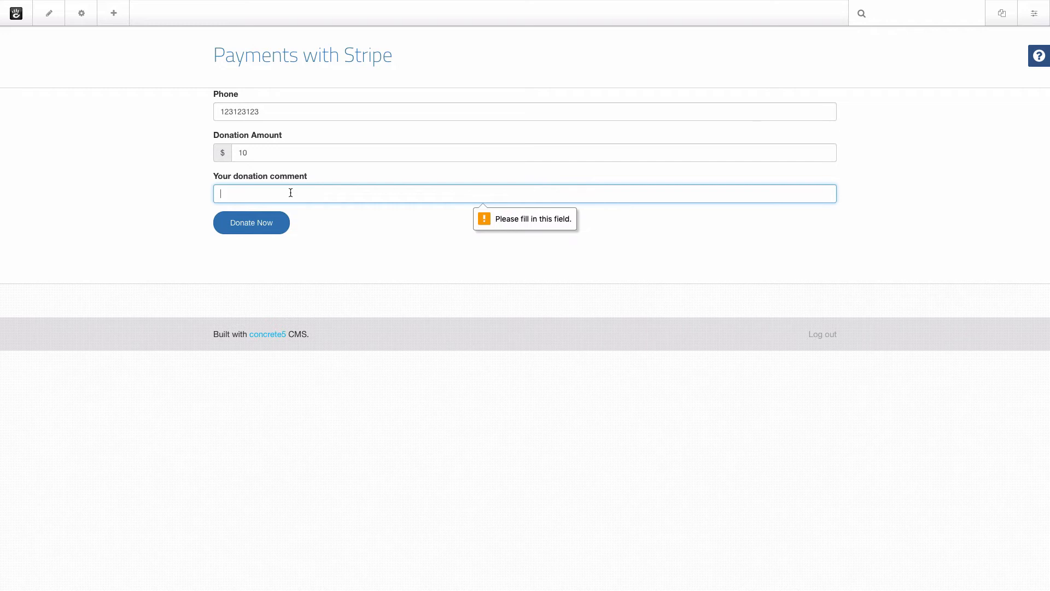
type("Thank you for")
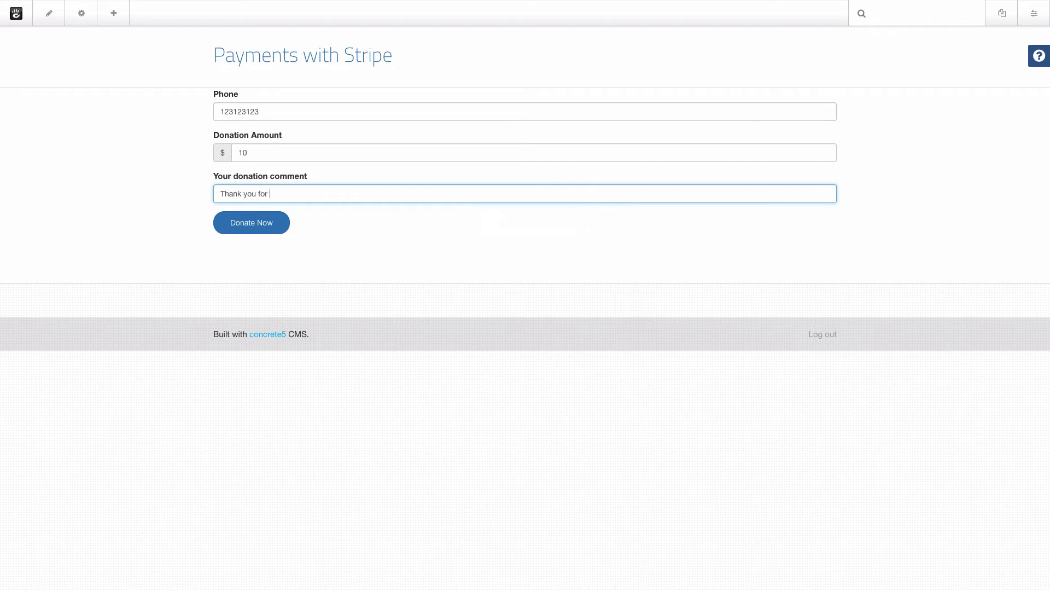
type(" your great work")
left_click(270, 233)
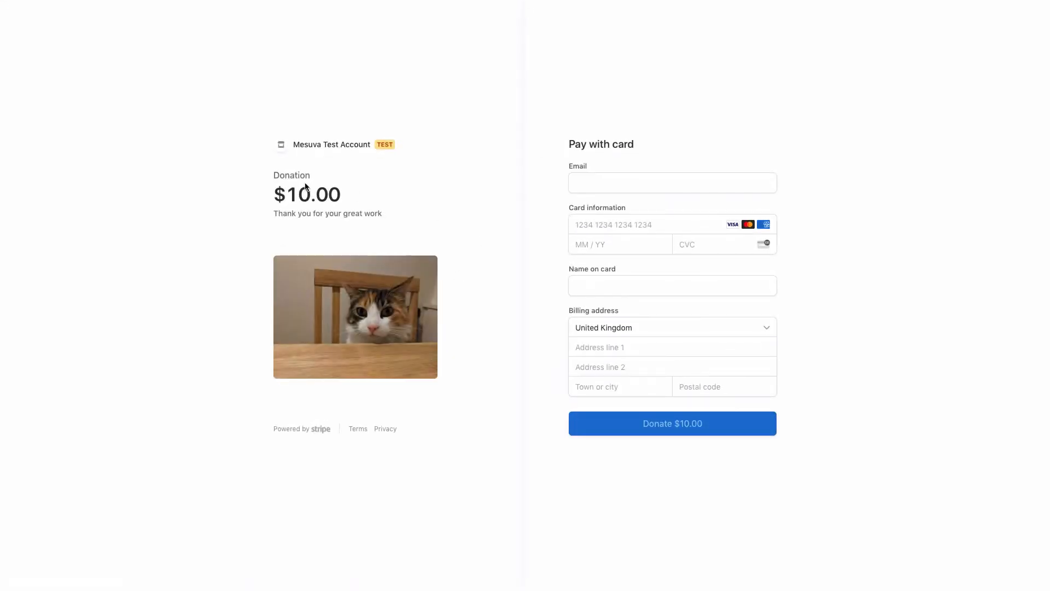
Highlight 'Donation' and the comment text on the $10.00 checkout, then focus the Email field.
double_click(277, 176)
left_click_drag(382, 213, 277, 214)
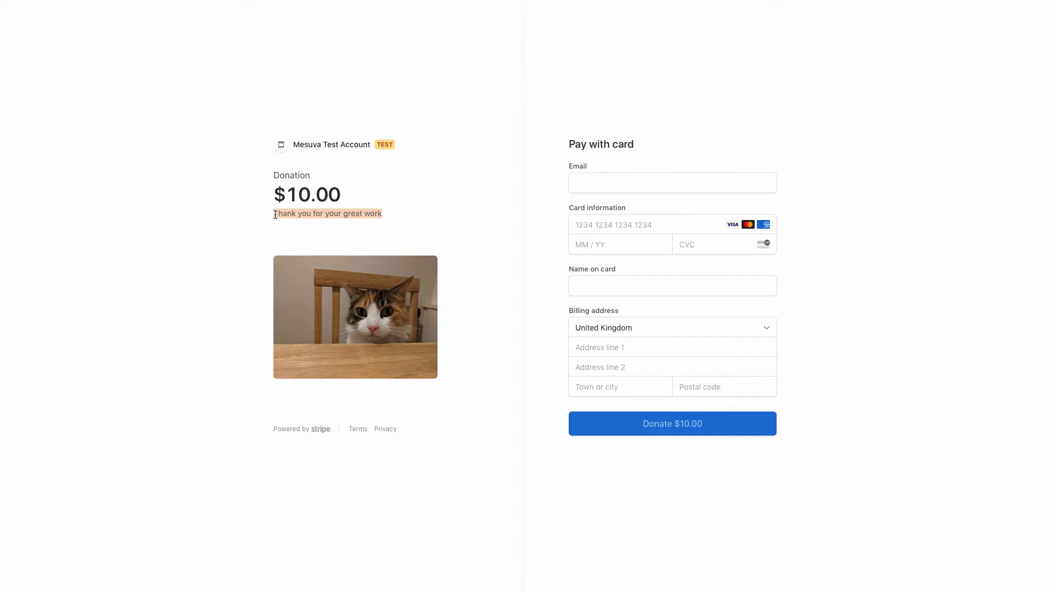
left_click_drag(275, 213, 273, 214)
left_click(631, 182)
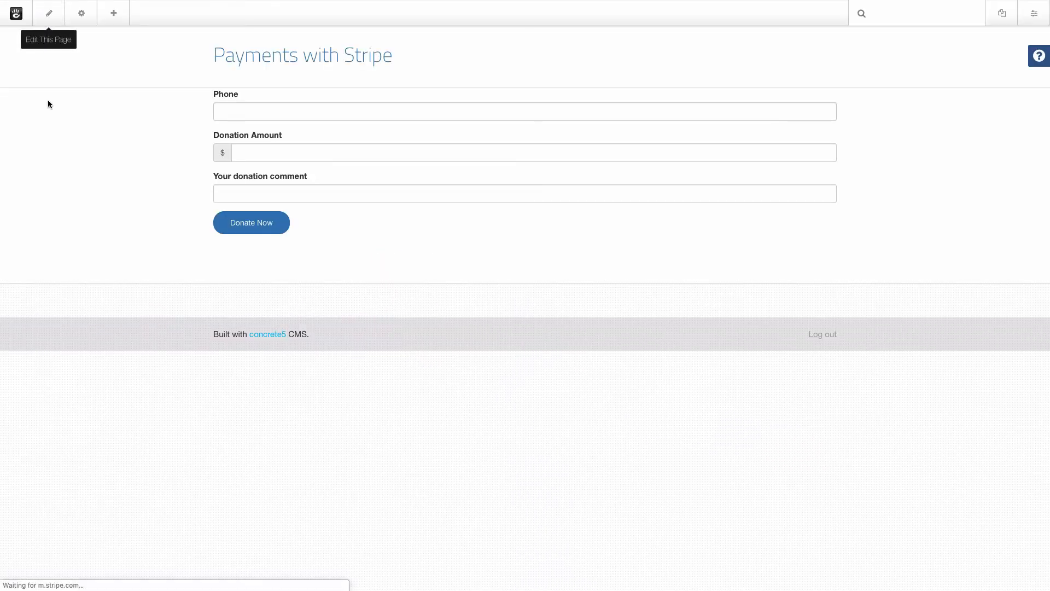
Open the Stripe payment block's settings in edit mode and clear the Jasmine product image.
left_click(348, 164)
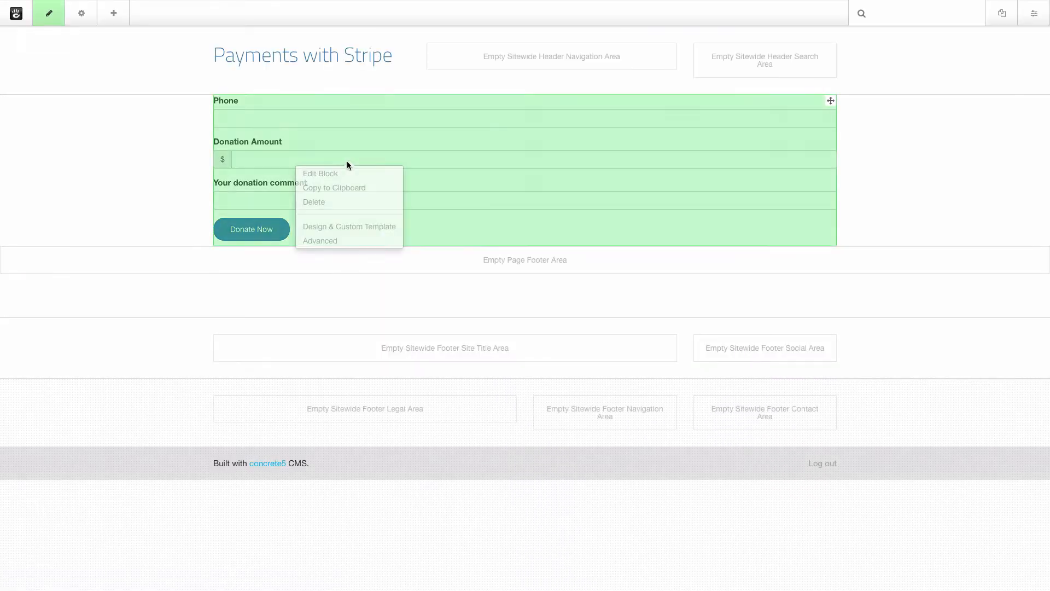
left_click(392, 175)
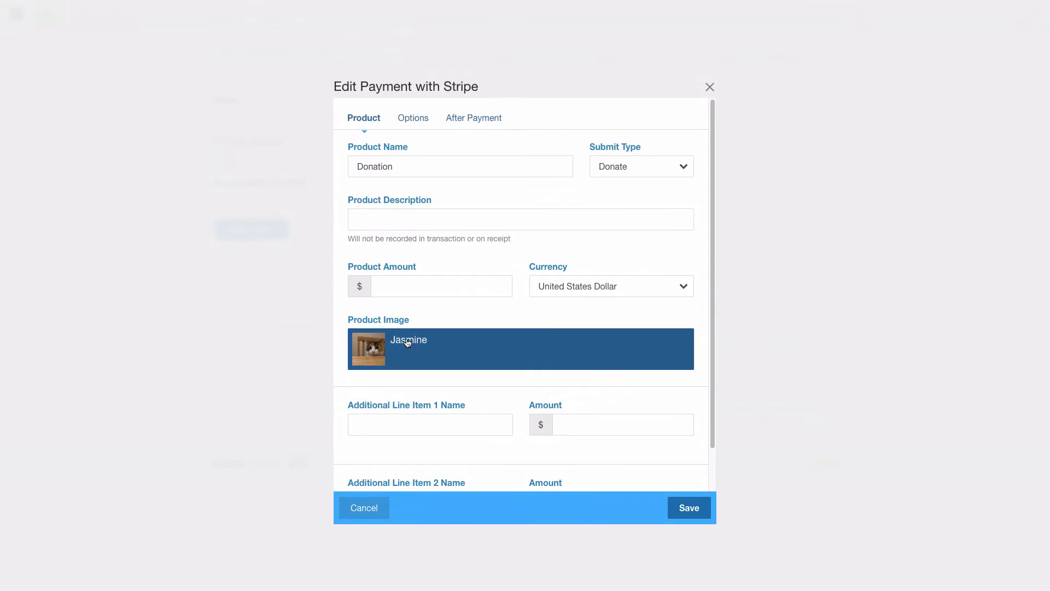
left_click(407, 343)
left_click(401, 351)
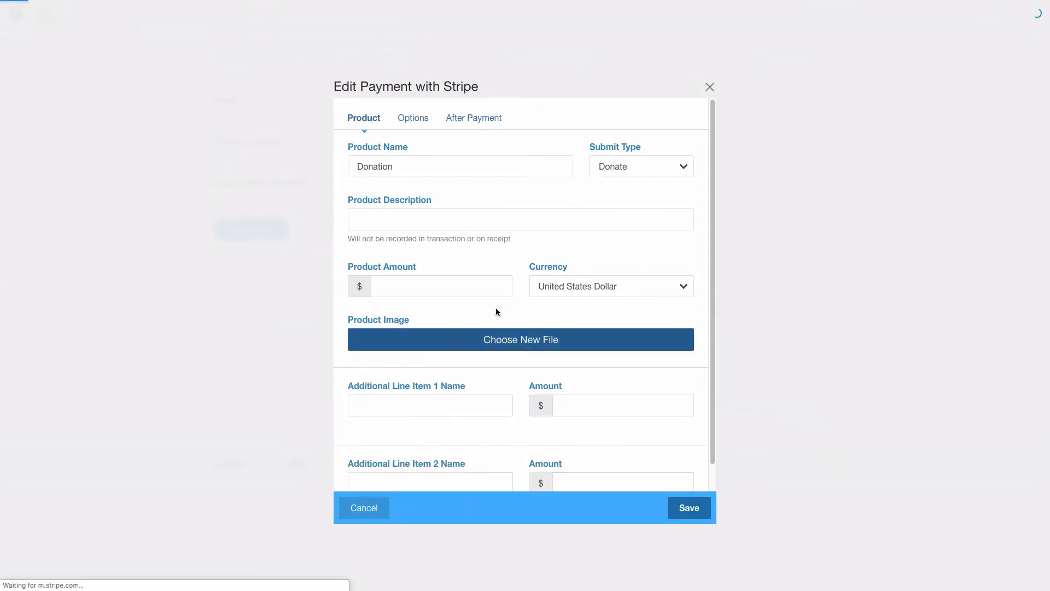
Choose the Donate file as the product image, save, then select the line item and product amounts.
left_click(497, 339)
left_click(232, 218)
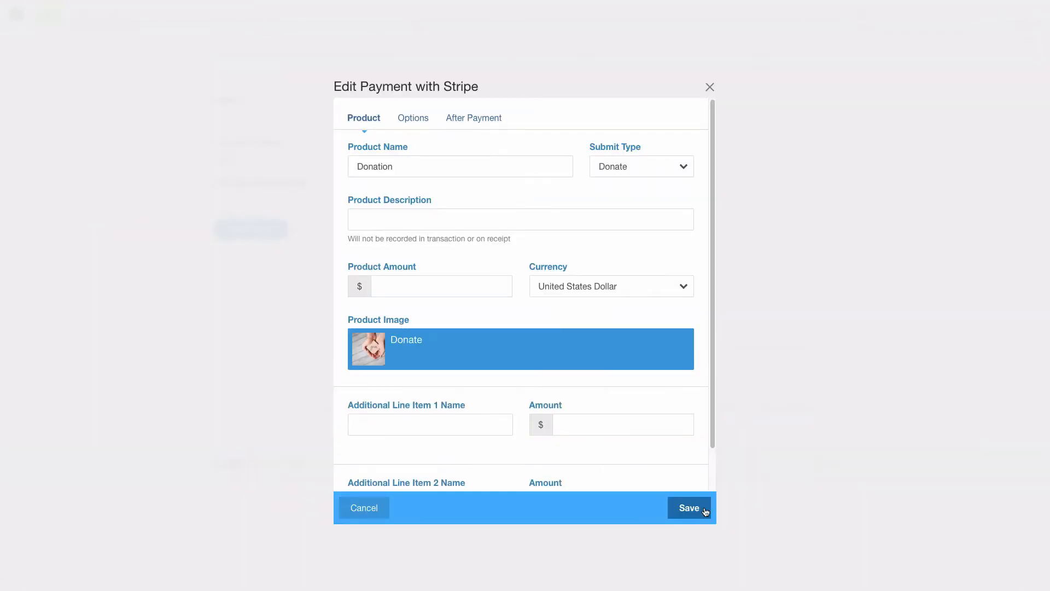
left_click(698, 512)
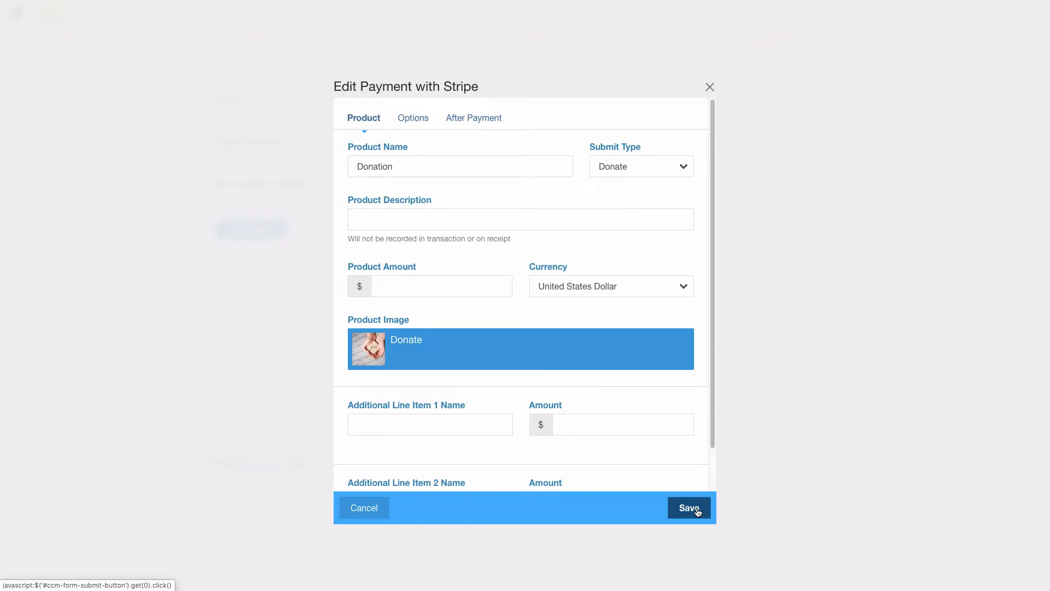
left_click(597, 422)
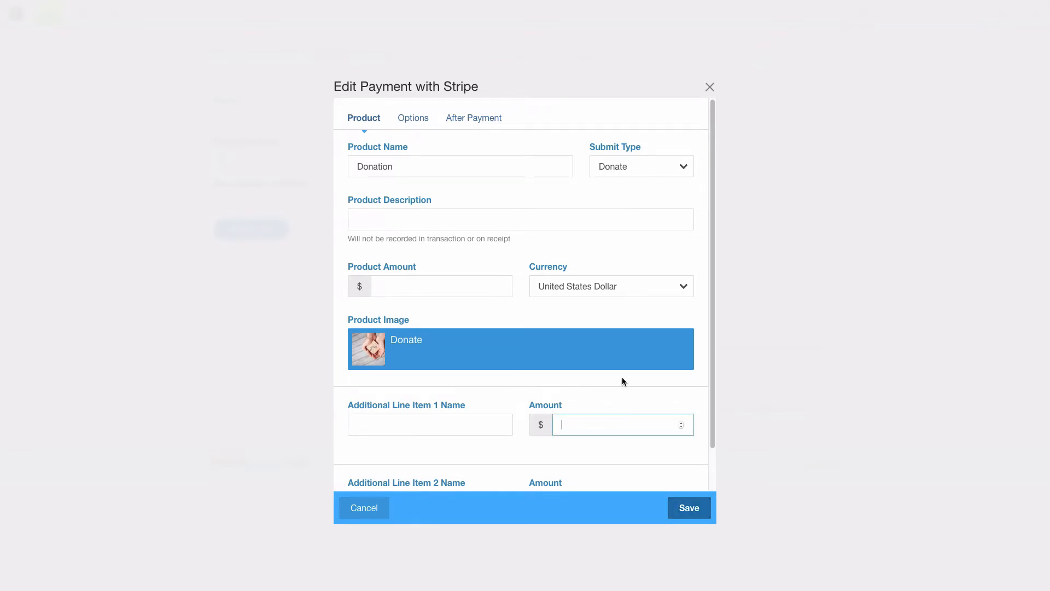
left_click(425, 287)
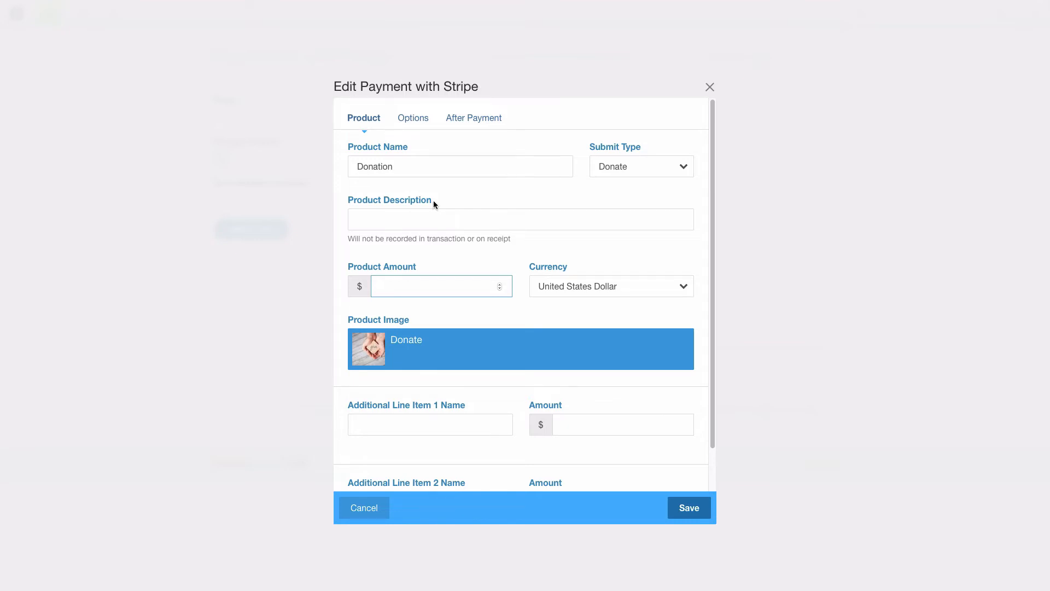
Inspect the Donation product name and the Options tab's amount and comment field labels.
left_click_drag(407, 168, 352, 168)
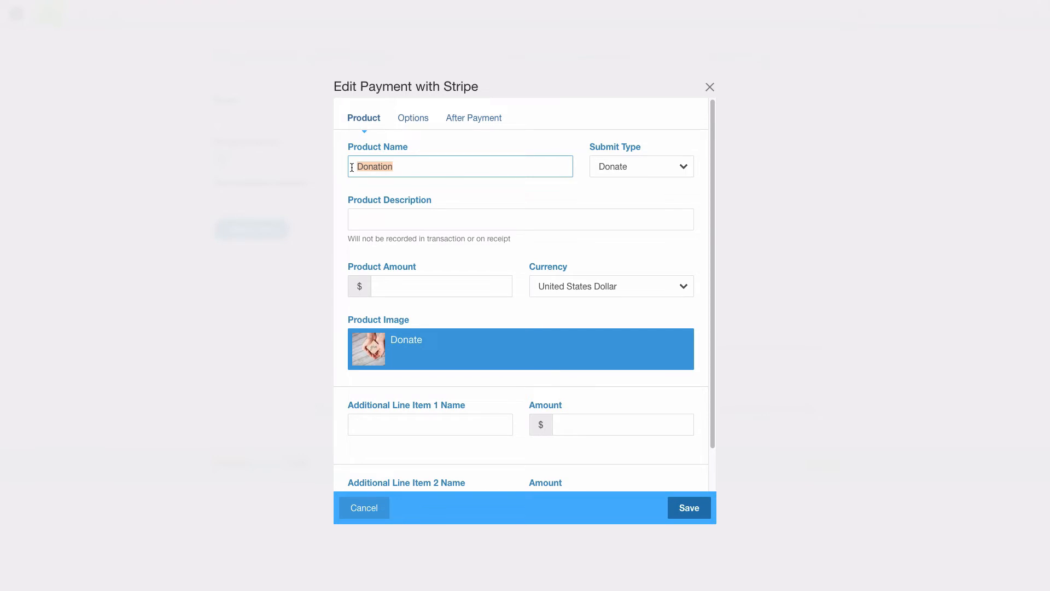
scroll(426, 269, "down", 1)
scroll(459, 235, "up", 1)
left_click(414, 118)
left_click(514, 379)
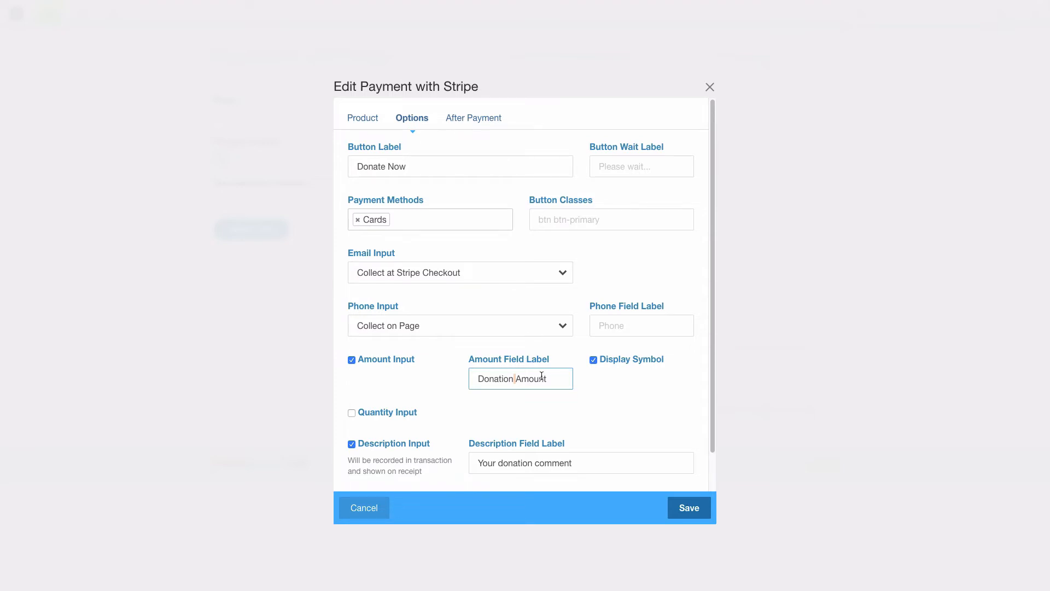
left_click_drag(581, 463, 477, 368)
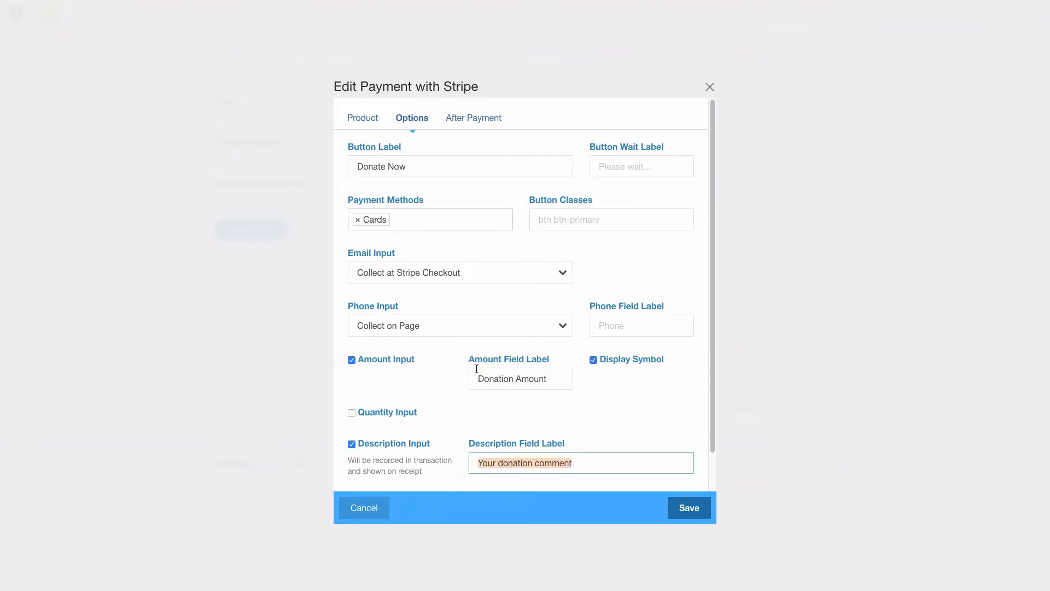
left_click_drag(547, 379, 436, 294)
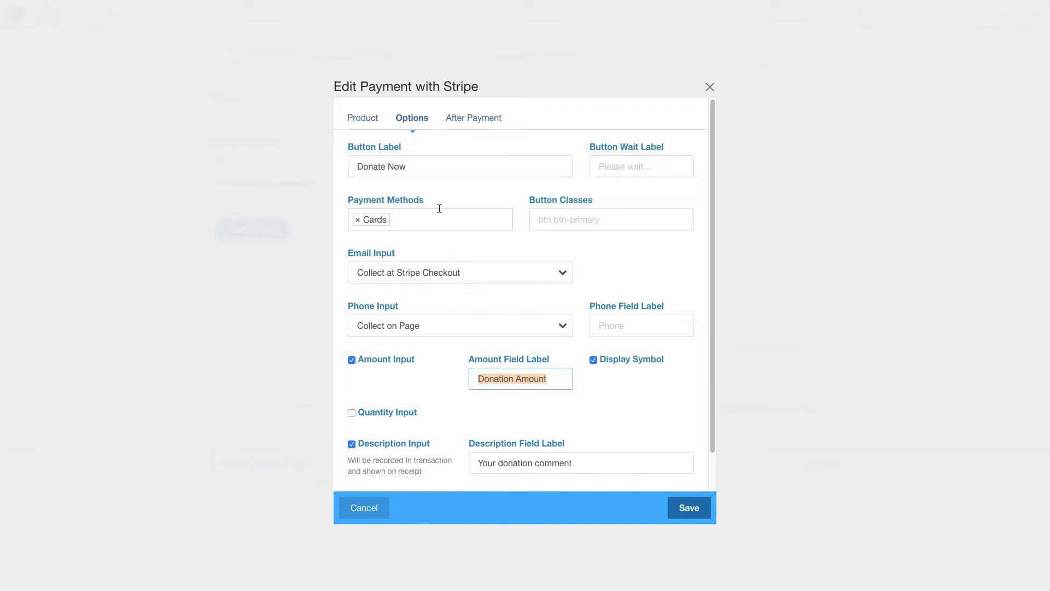
left_click(467, 118)
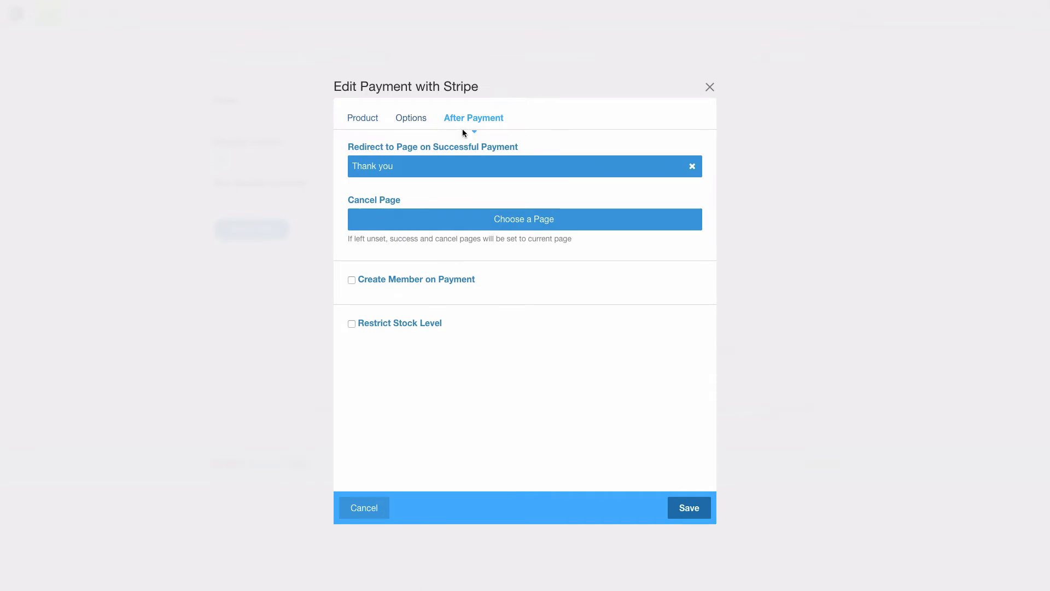
Enable Create Member on Payment with Test Group and remove the Thank you redirect page.
left_click(384, 280)
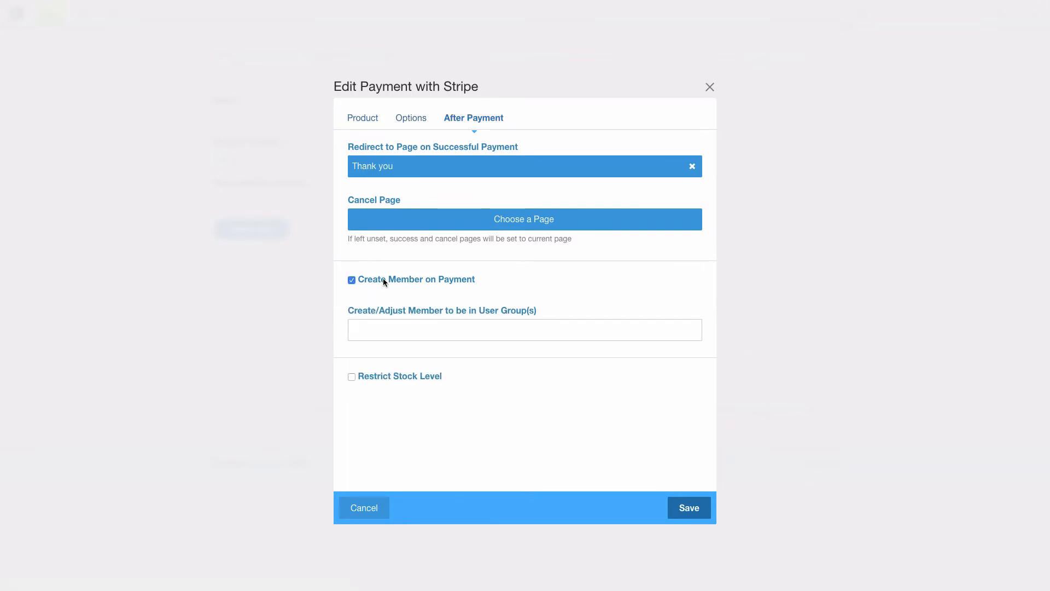
left_click(408, 328)
left_click(400, 347)
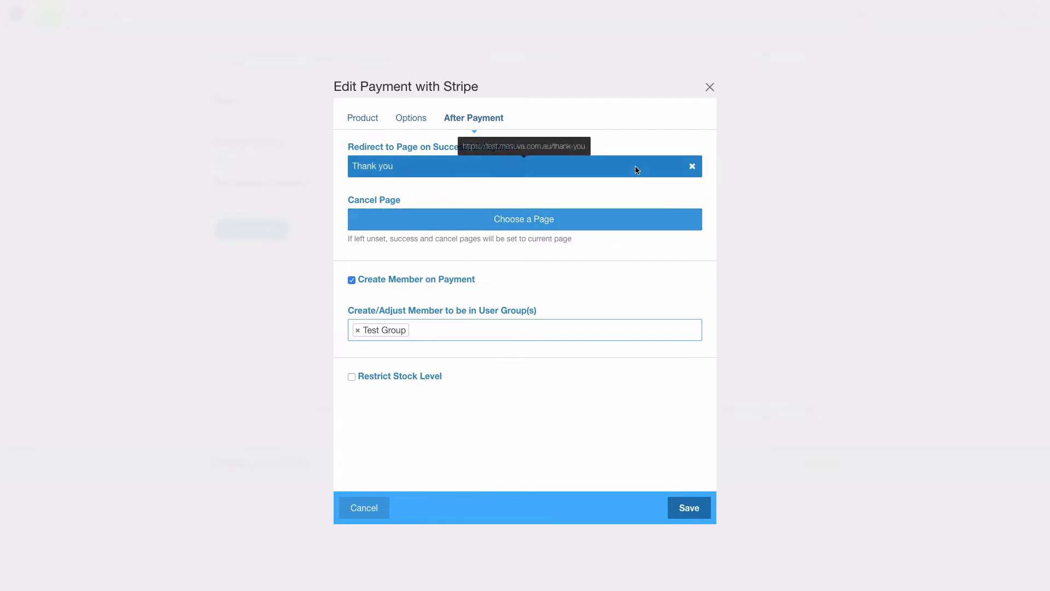
left_click(692, 166)
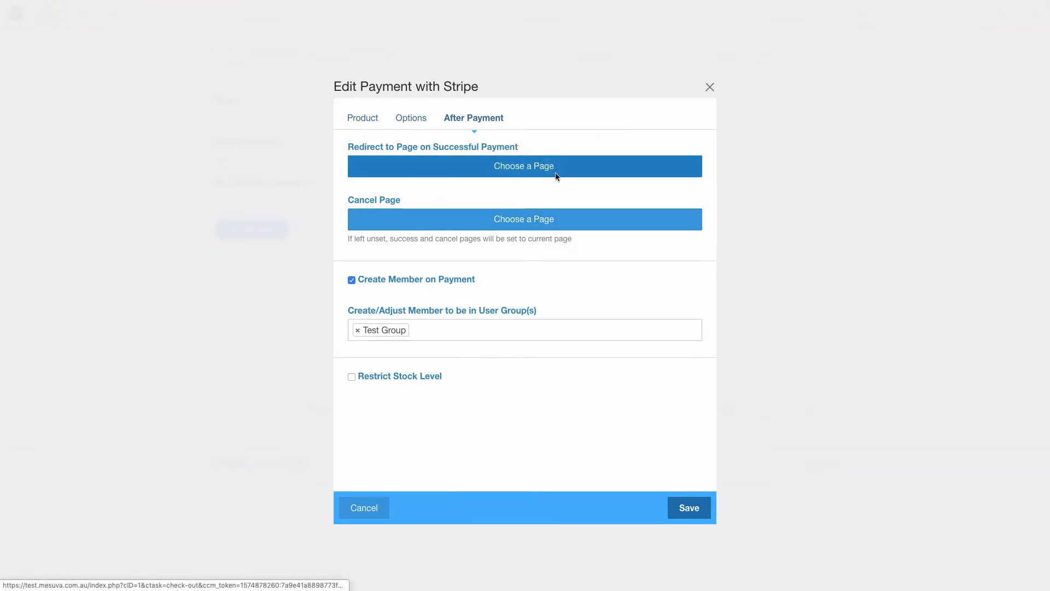
left_click(525, 167)
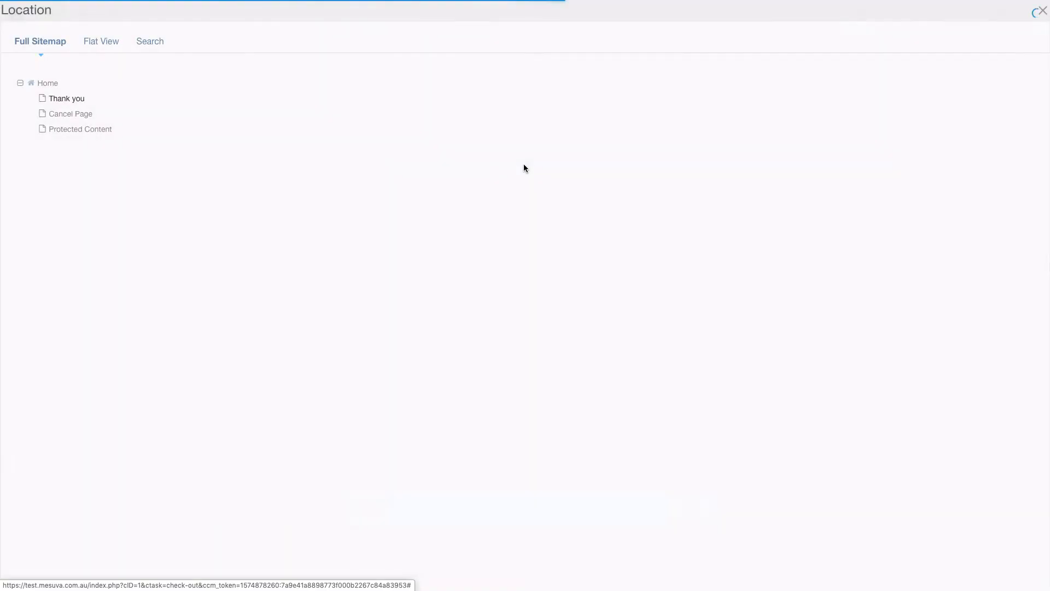
Pick Protected Content in the sitemap as the success redirect page.
left_click(81, 129)
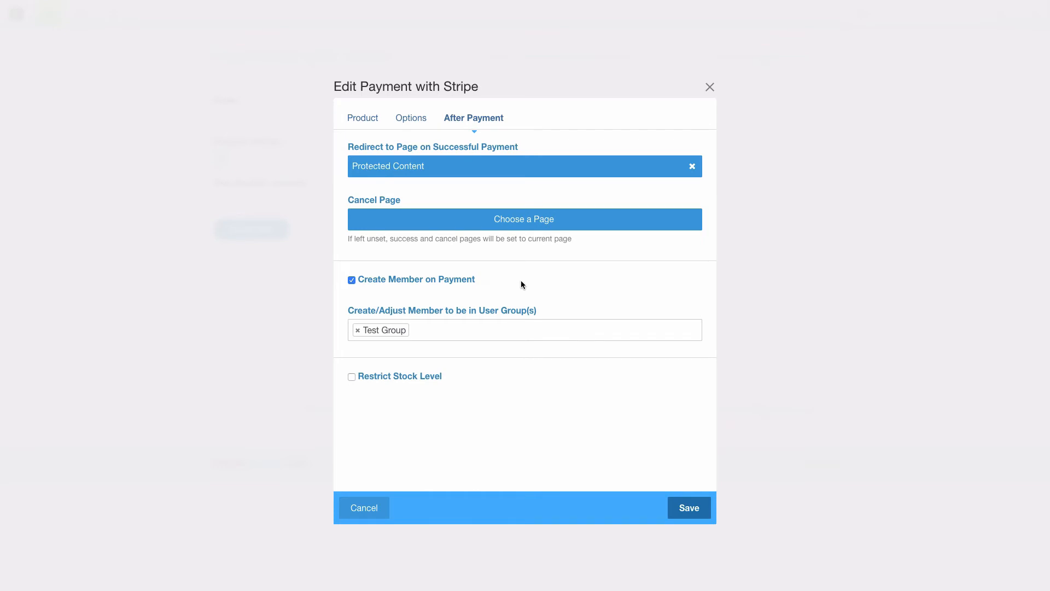
Enable Restrict Stock Level with a stock level of 10.
left_click(350, 120)
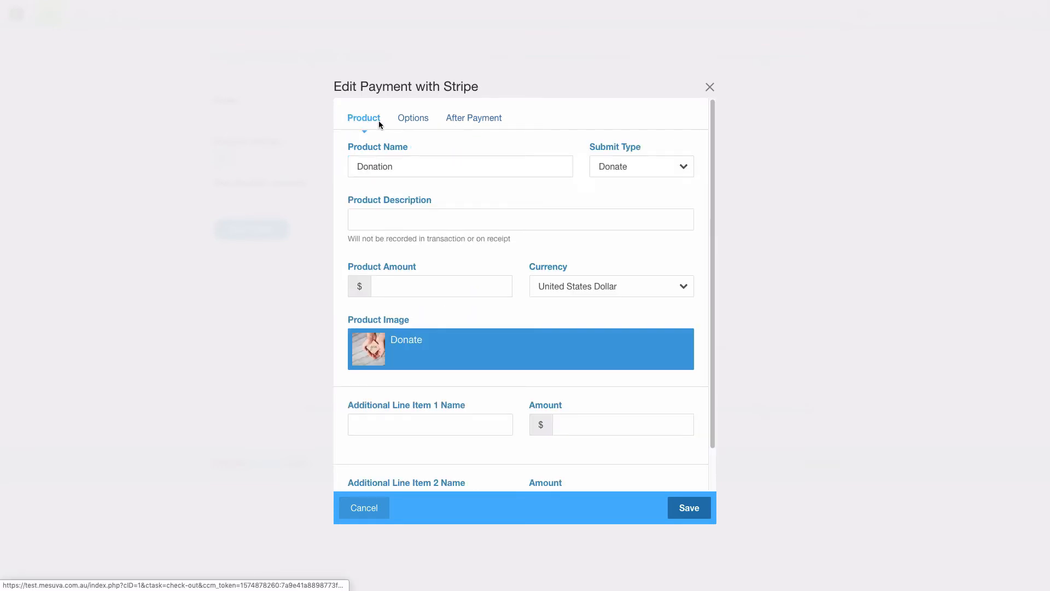
left_click(448, 122)
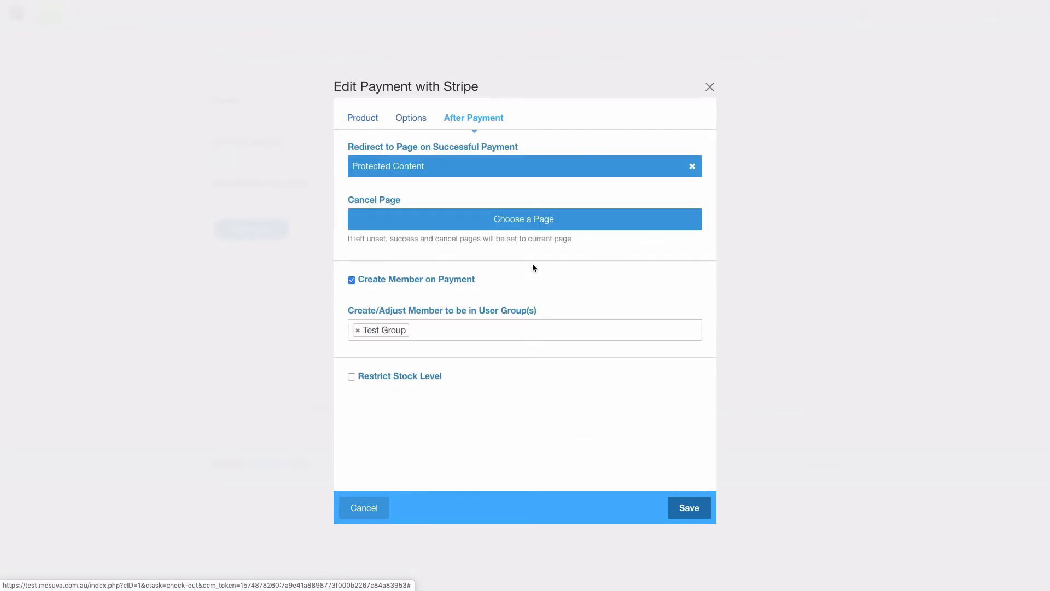
left_click(368, 377)
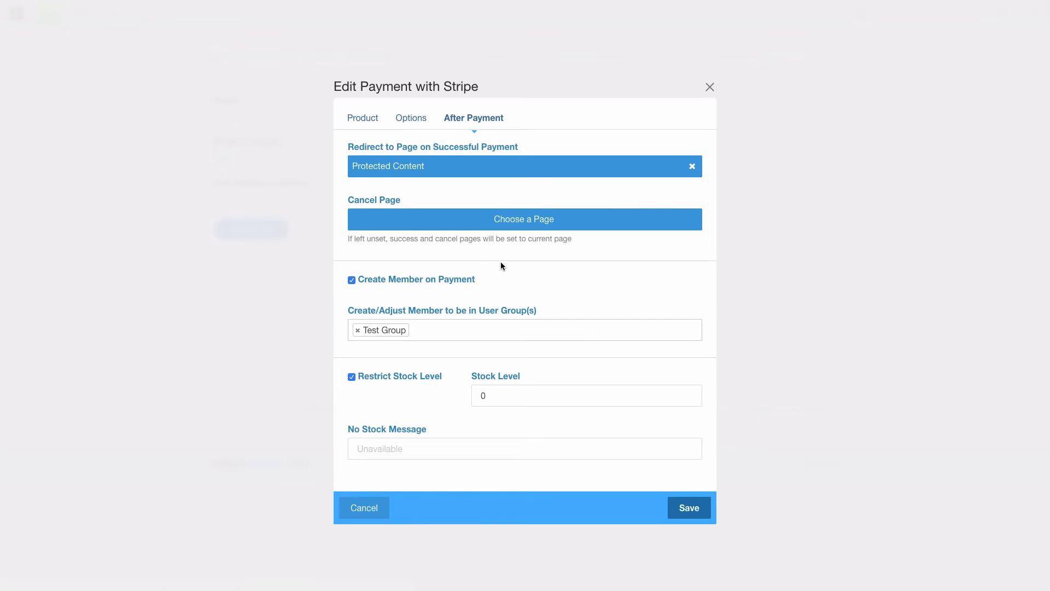
left_click_drag(496, 396, 475, 395)
type("10")
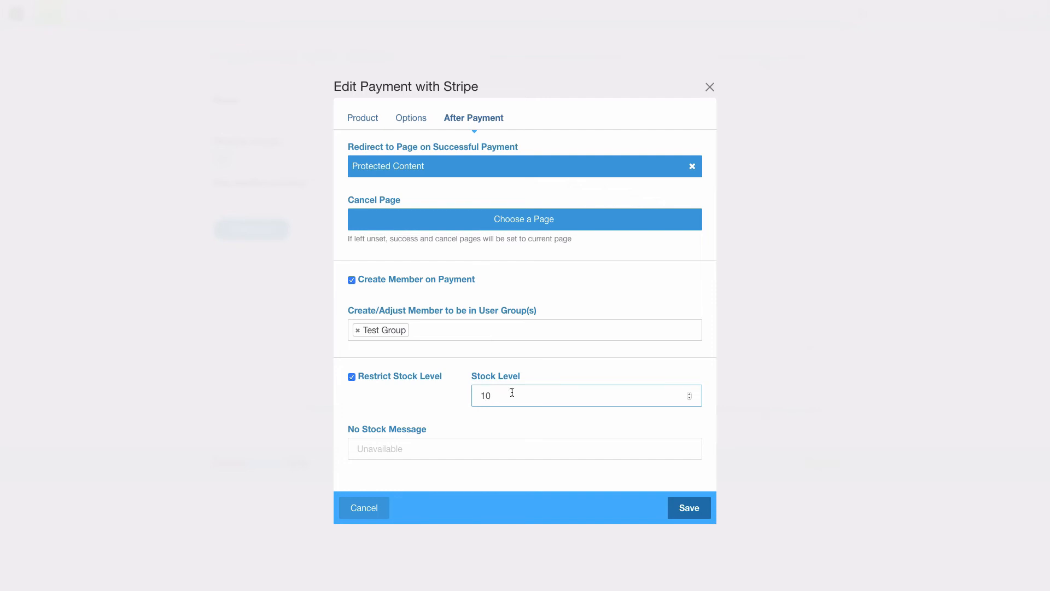
left_click(423, 446)
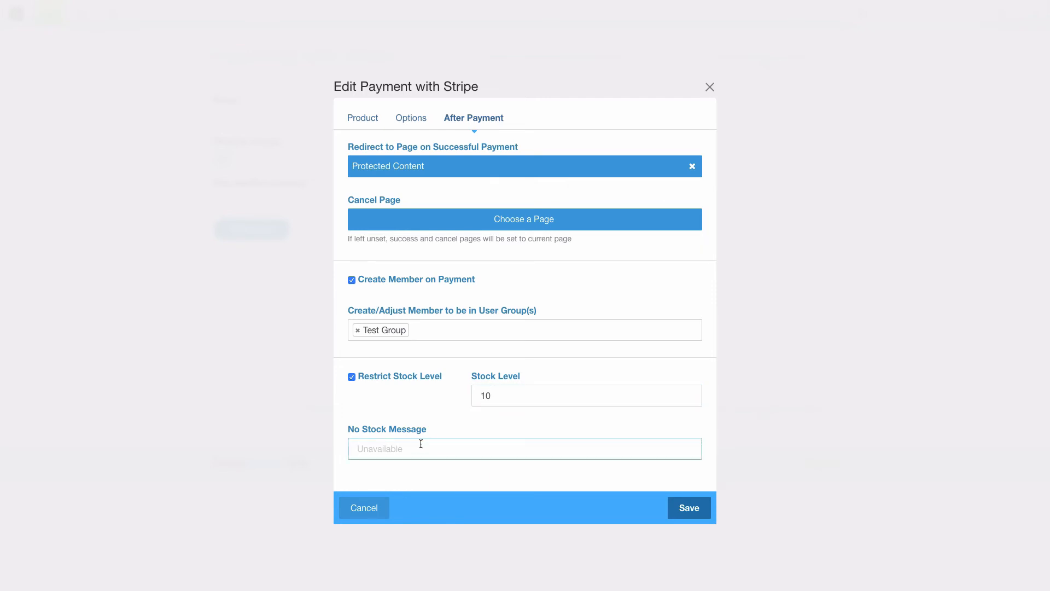
left_click(370, 118)
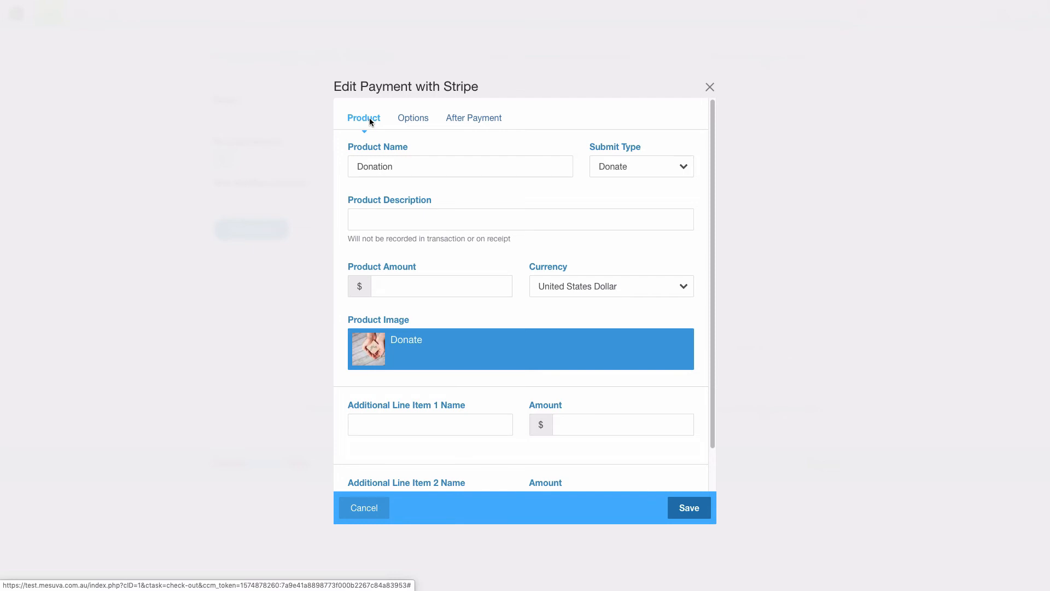
Add a line item named 'Line Item 1' with an amount of 2.
scroll(454, 243, "down", 2)
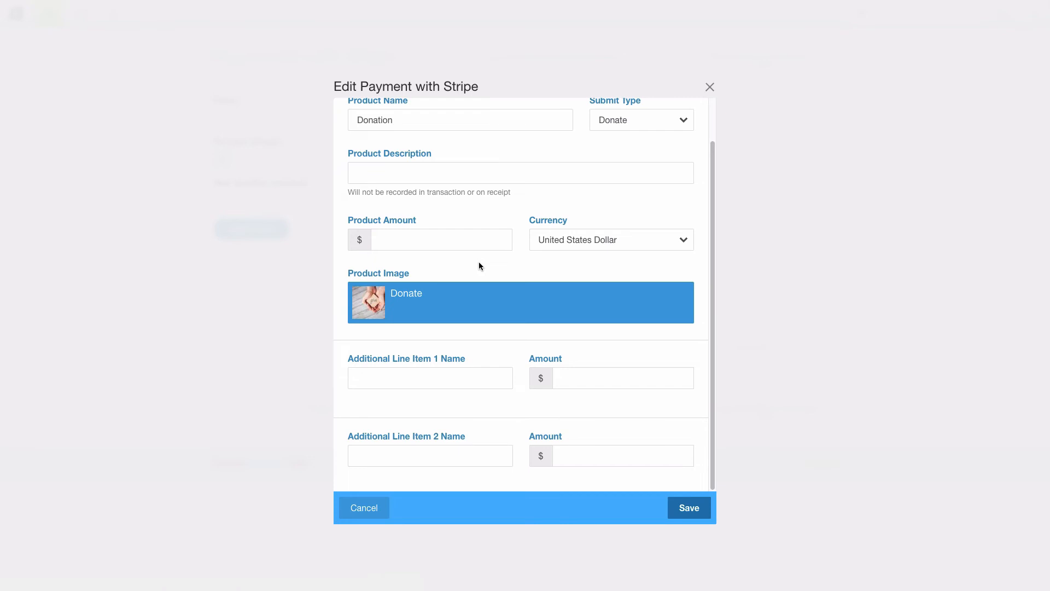
left_click(409, 380)
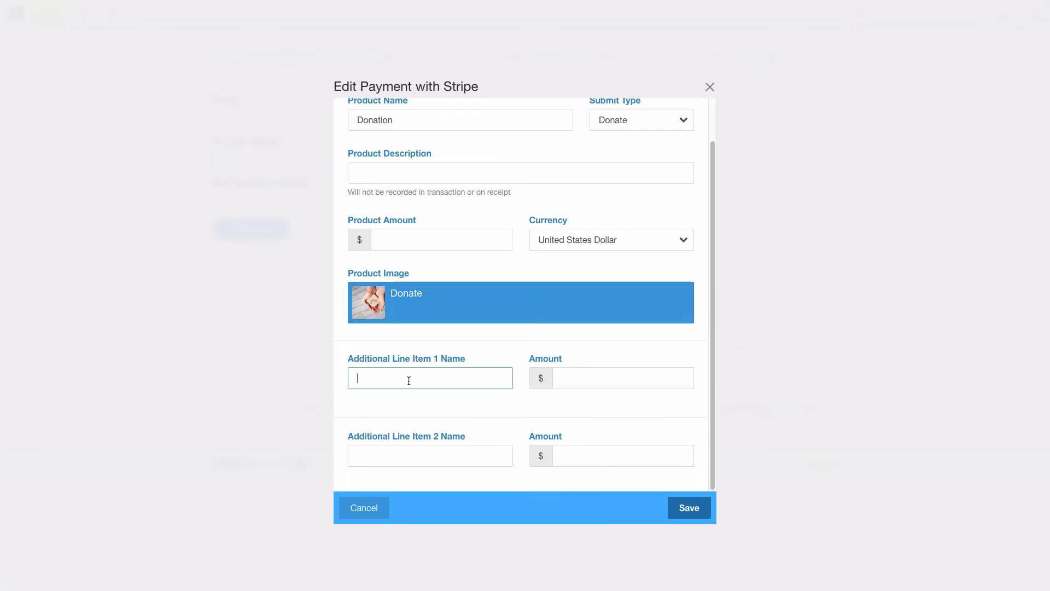
type("Line Item 1")
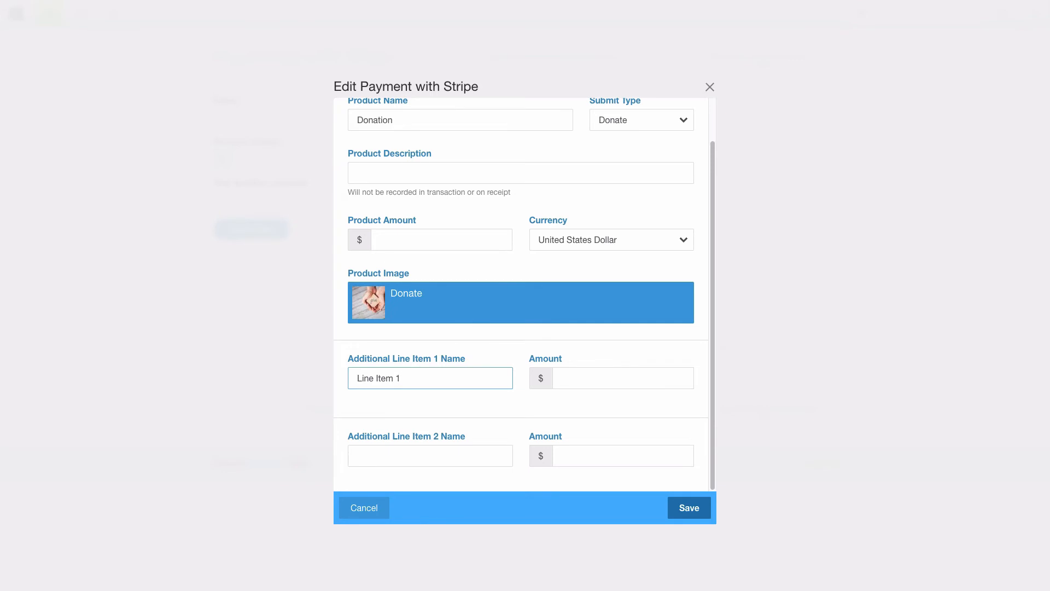
left_click(601, 378)
type("2")
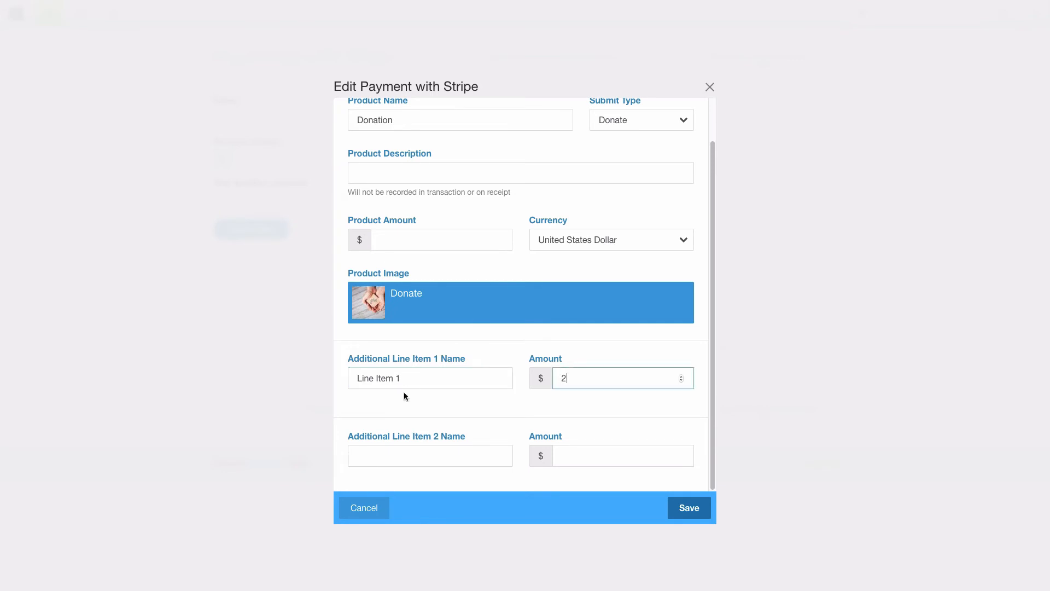
Set the product amount to 10, clear the Donate image, and rename the product 'Test Product'.
scroll(402, 306, "up", 1)
left_click(471, 286)
type("10")
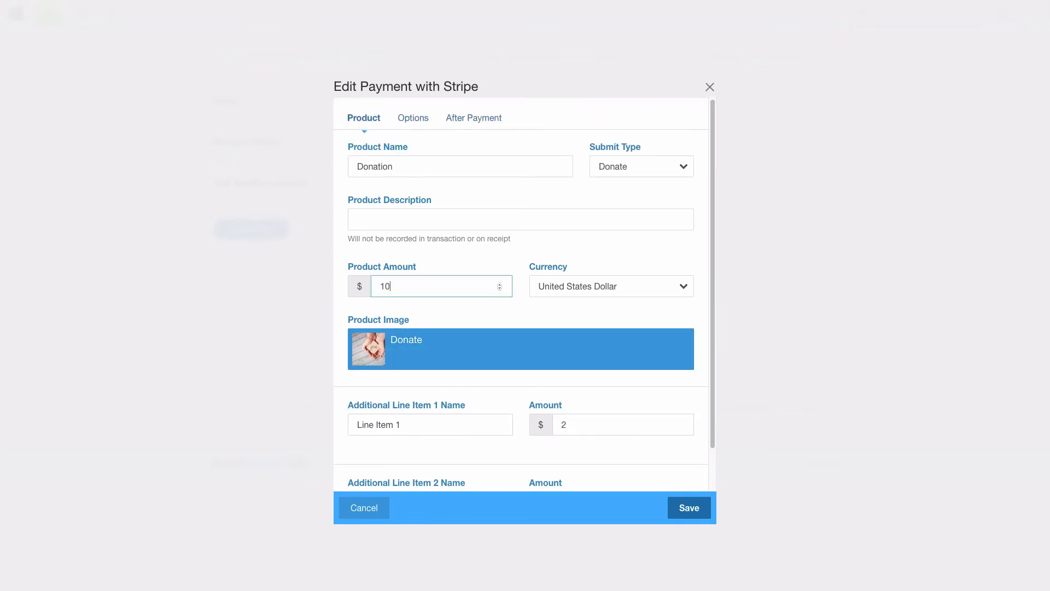
left_click(394, 342)
left_click(399, 112)
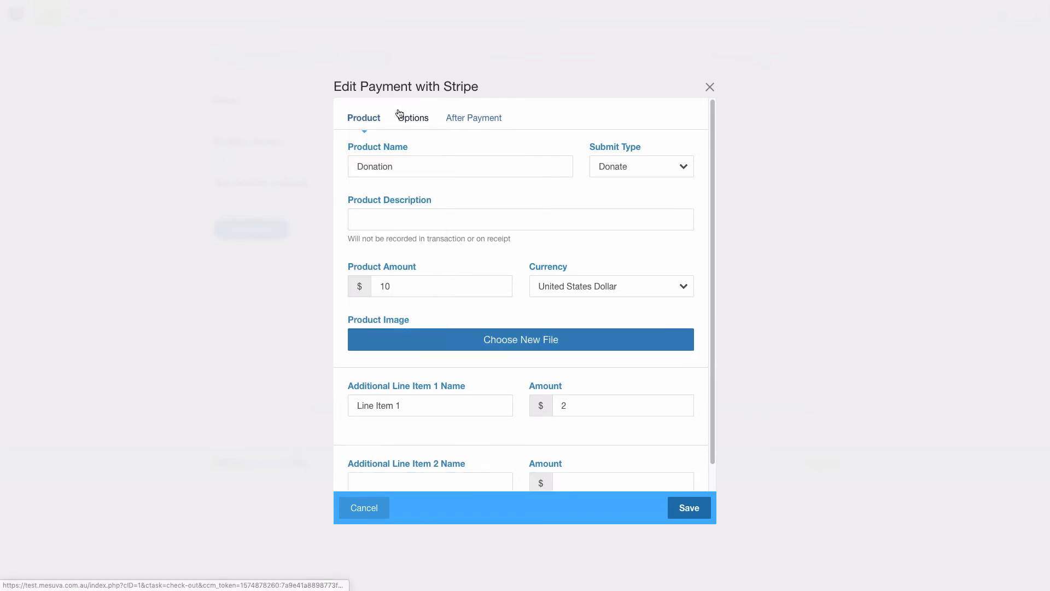
double_click(352, 160)
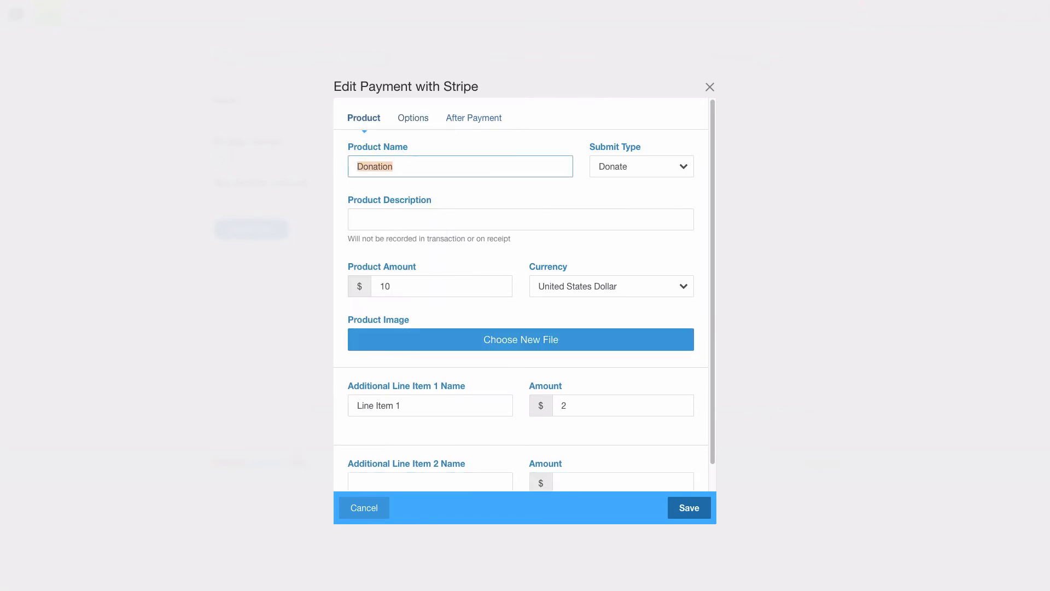
type("Test Product")
left_click(413, 117)
Untick Create Member, Restrict Stock Level, Amount Input and Description Input, then save the block.
left_click(474, 118)
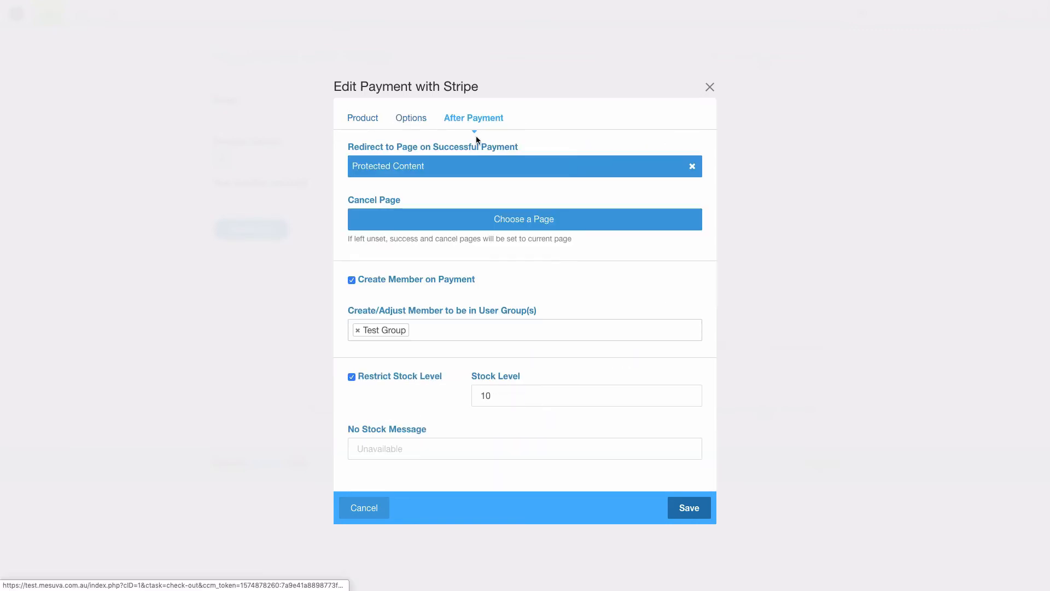
left_click(352, 280)
left_click(359, 325)
left_click(410, 117)
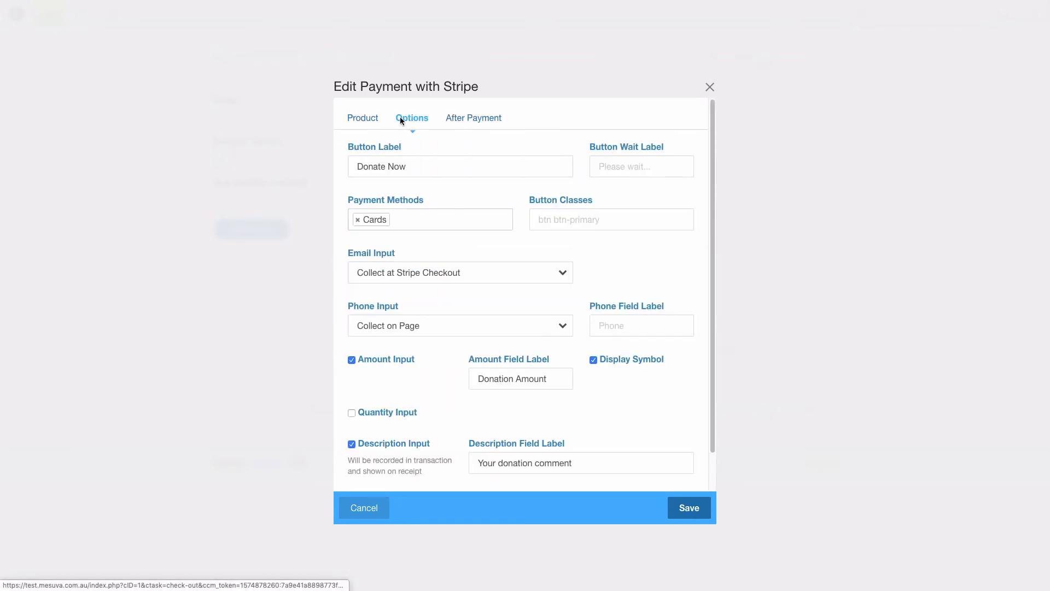
left_click(363, 358)
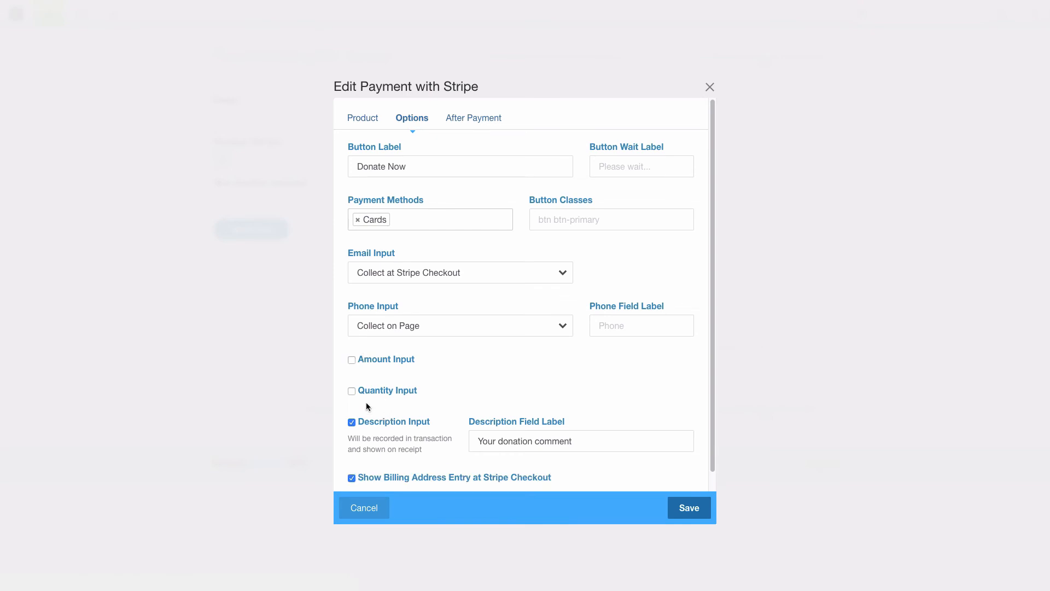
left_click(366, 421)
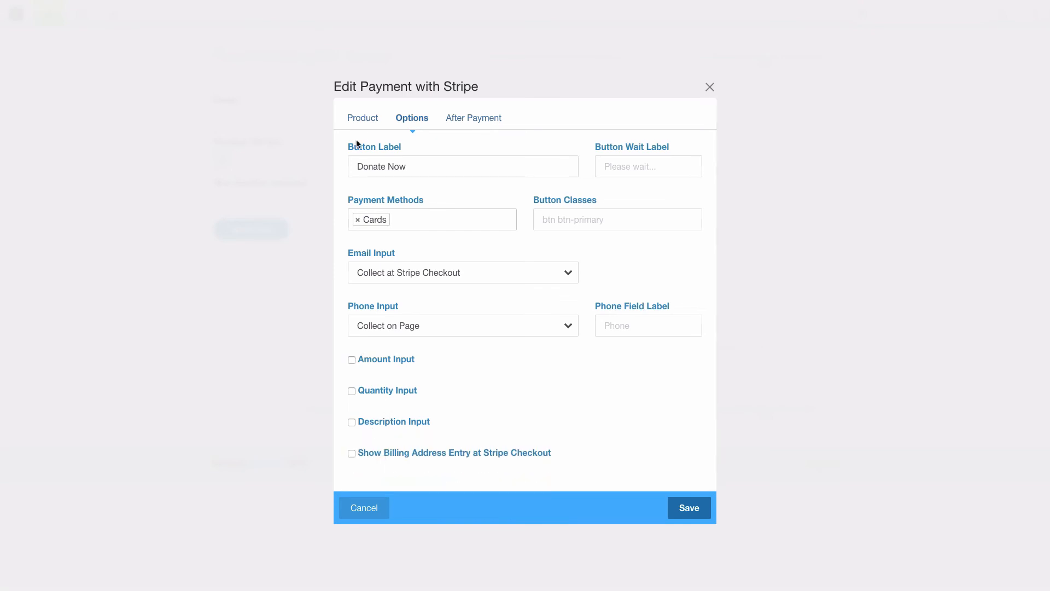
left_click(360, 119)
left_click(705, 505)
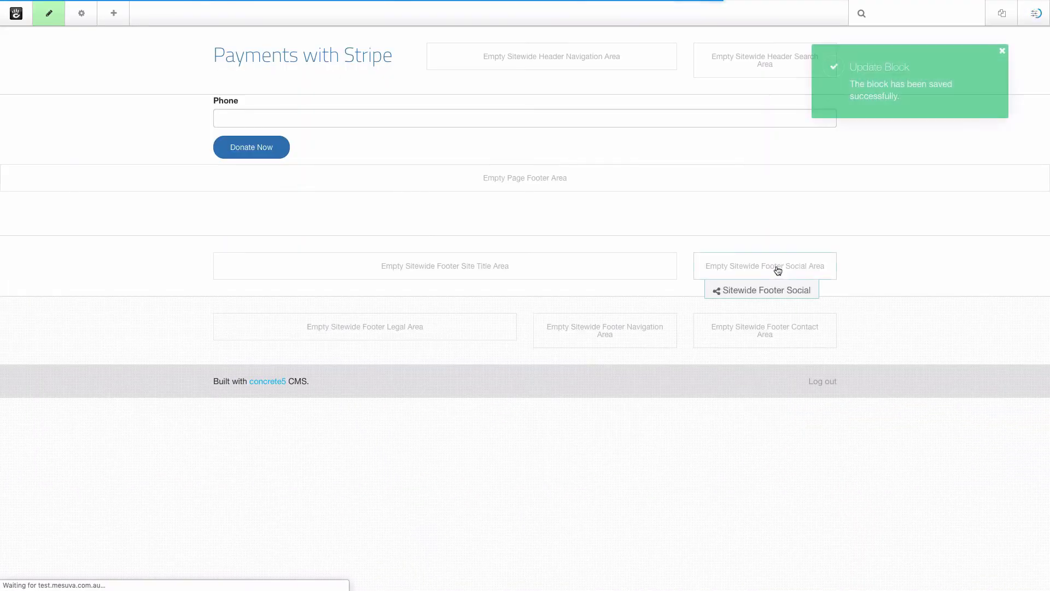
Publish the page and start a donation with a phone number entered.
left_click(47, 25)
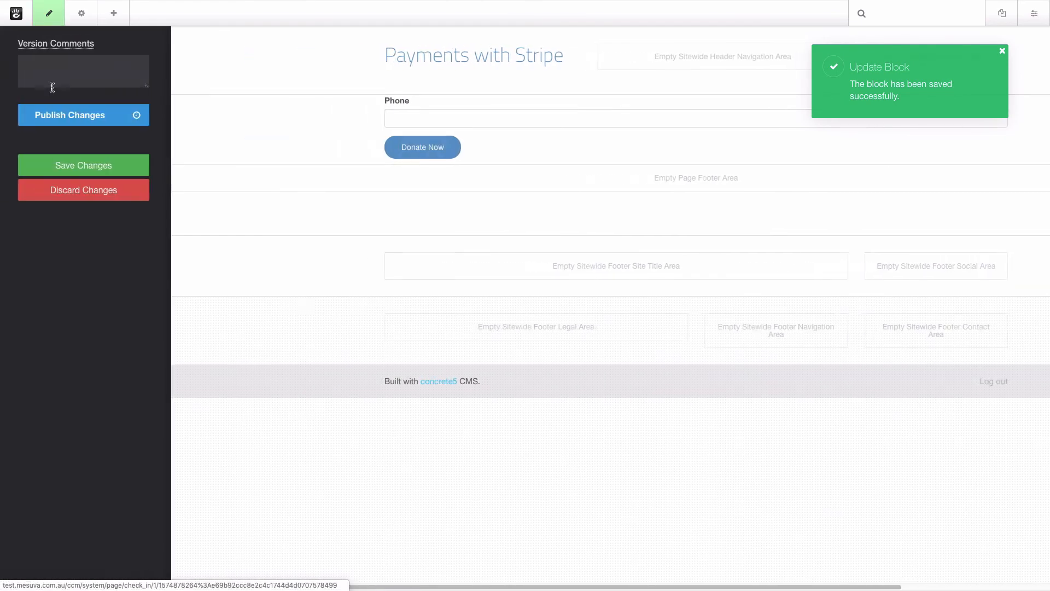
left_click(290, 108)
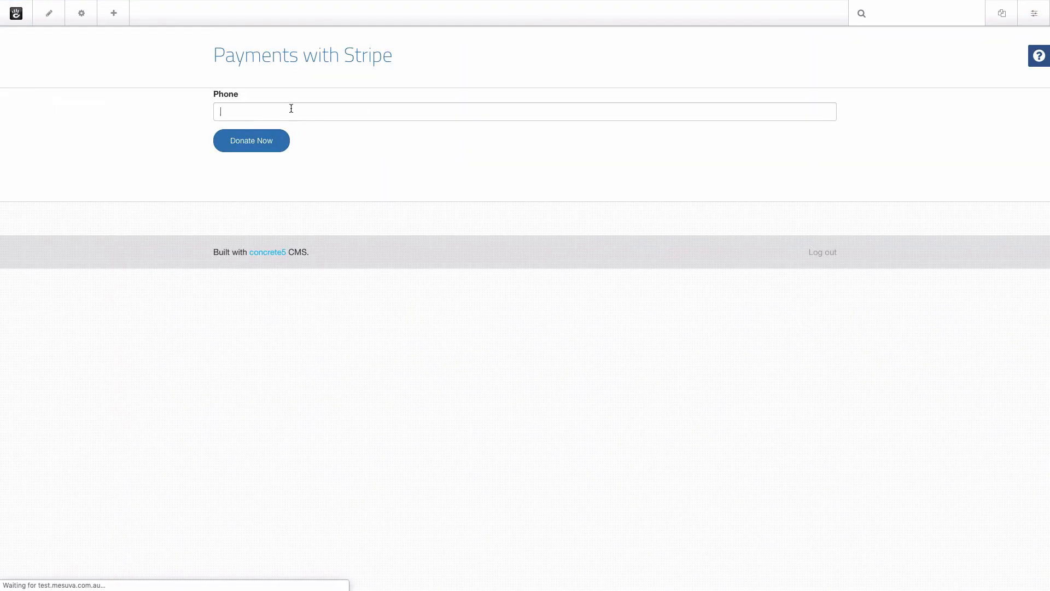
type("555333")
left_click(255, 144)
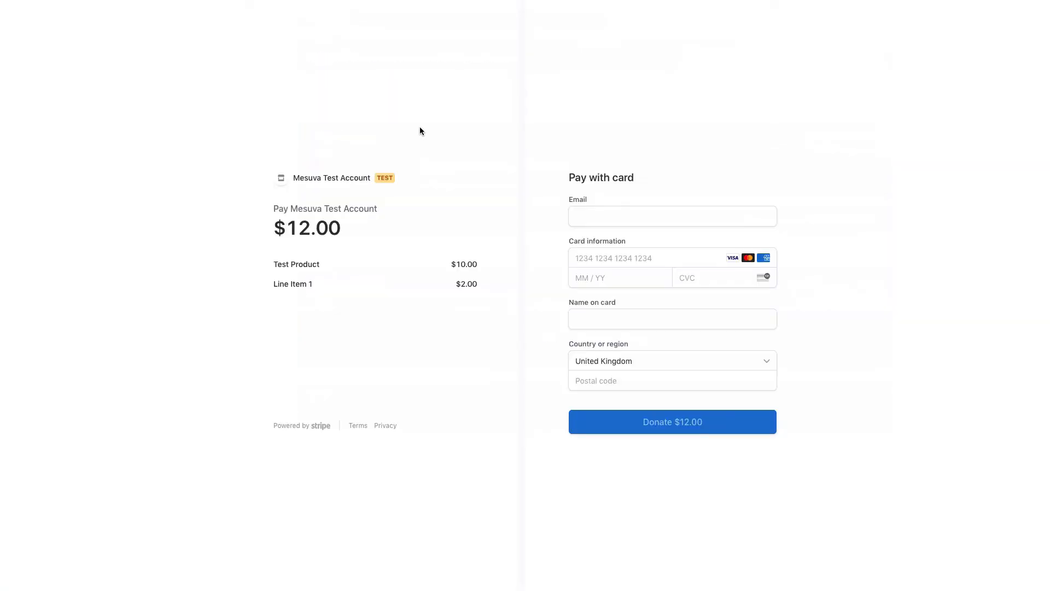
Leave the $12.00 Stripe checkout via the account back link to return to the site.
left_click(326, 179)
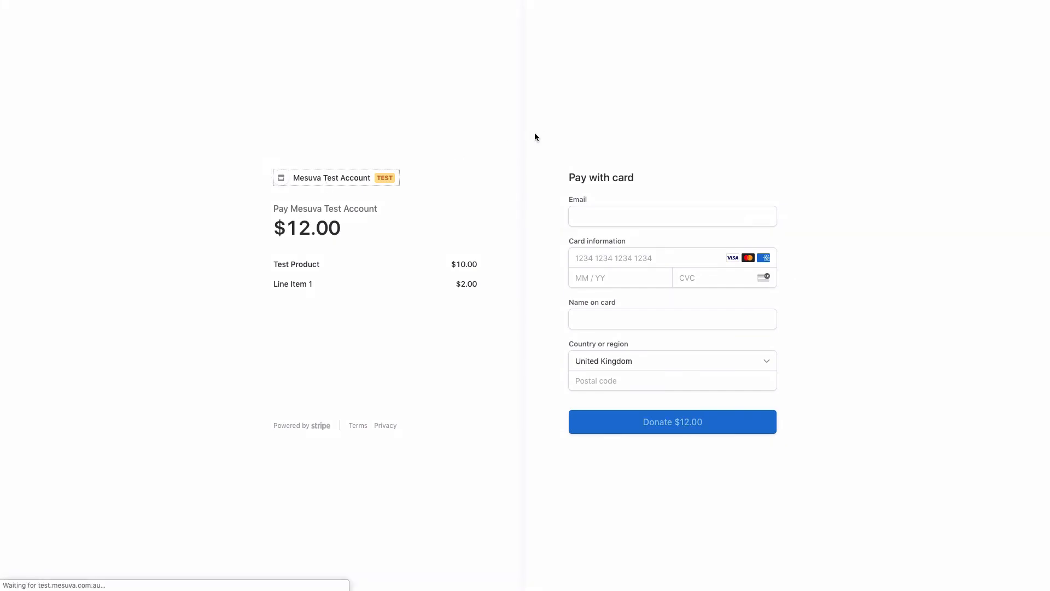
Go to Payments With Stripe Email Settings and look over the notification email template.
left_click(1034, 14)
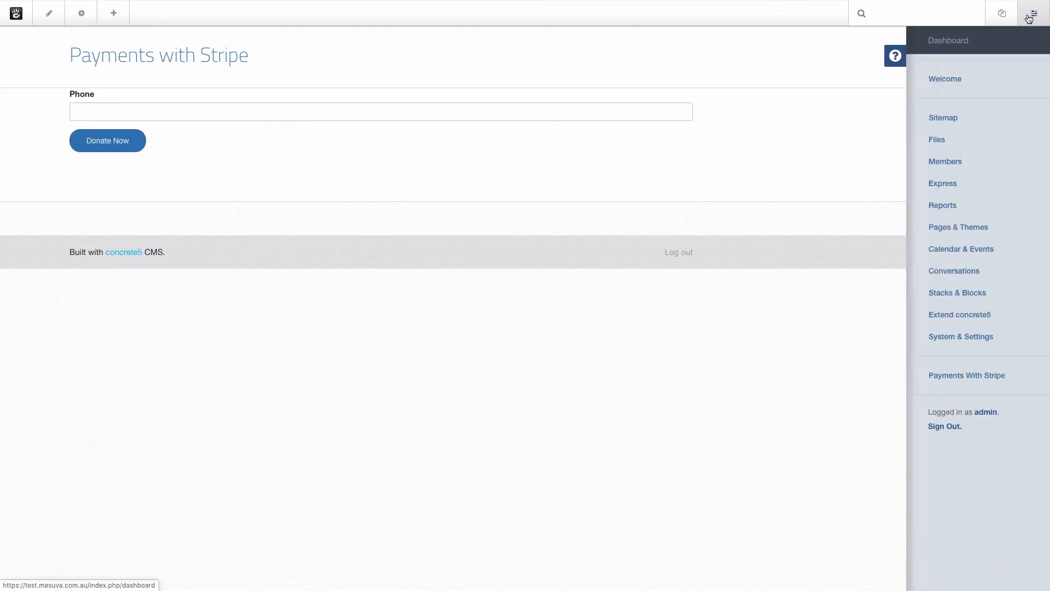
left_click(918, 378)
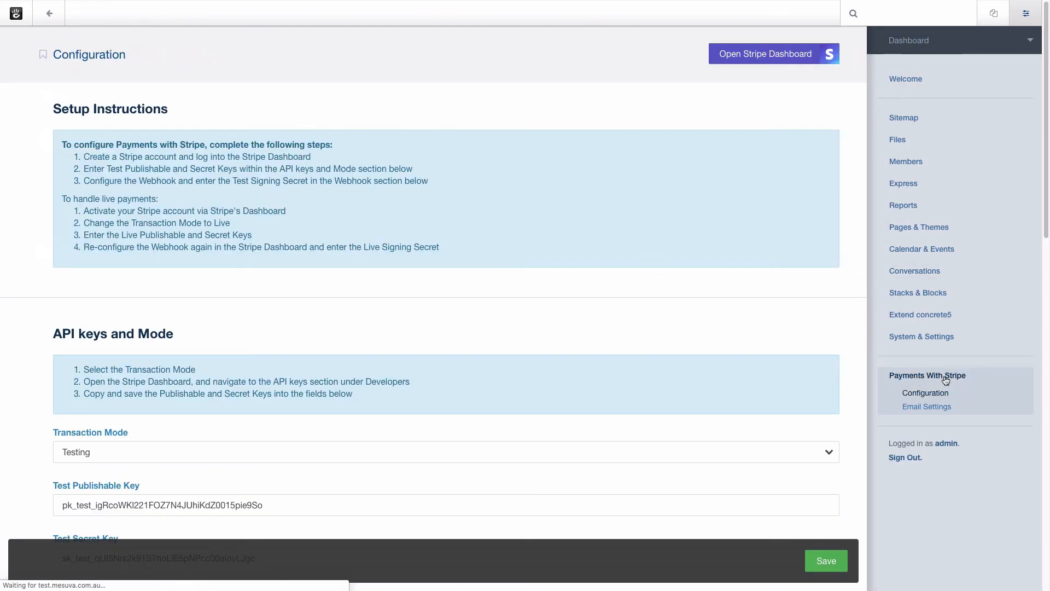
left_click(928, 407)
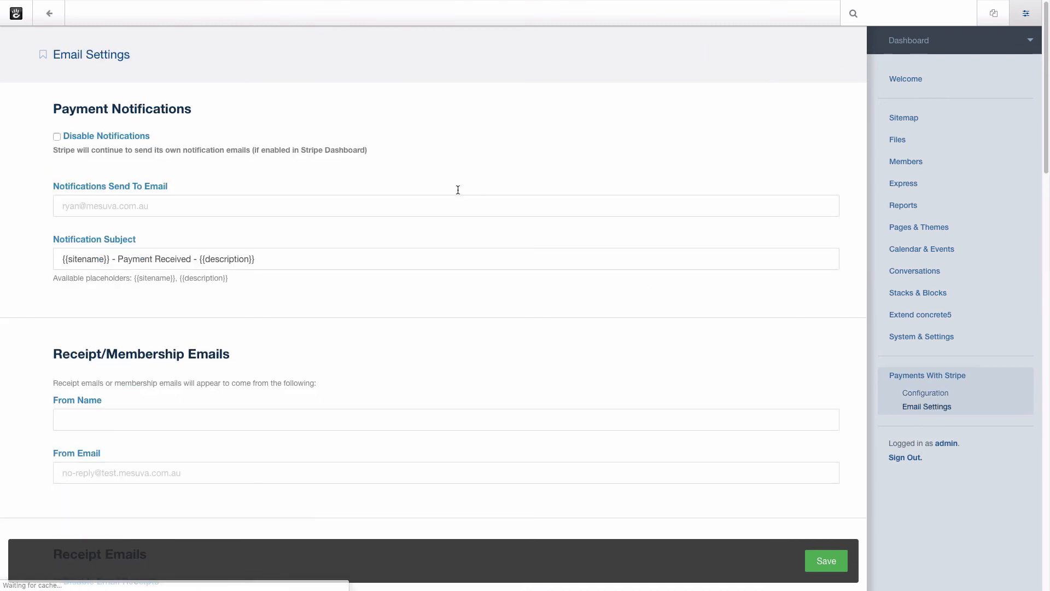
scroll(25, 264, "down", 1)
scroll(25, 268, "down", 3)
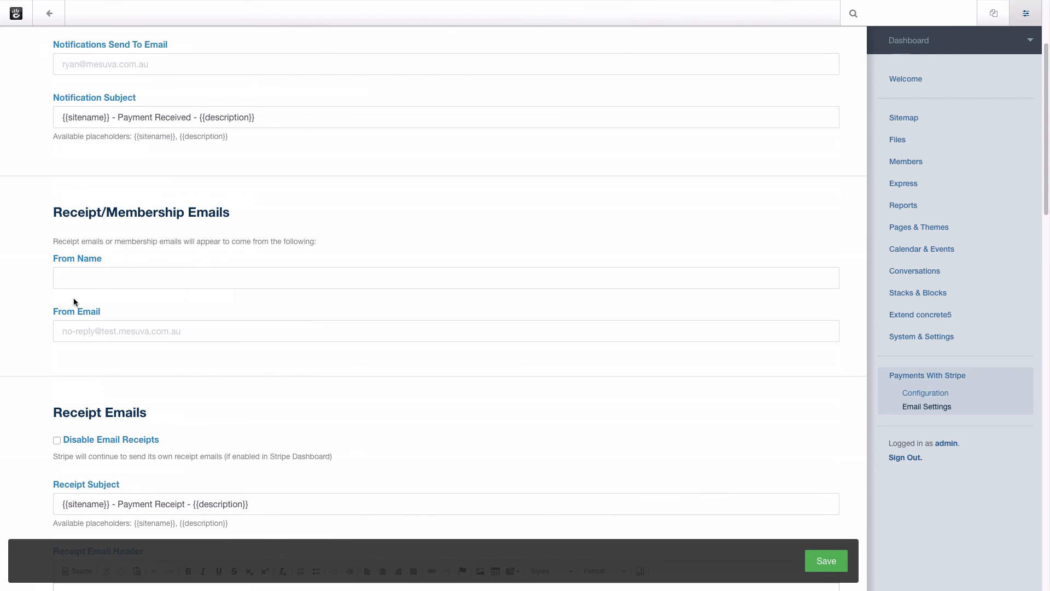
scroll(34, 323, "down", 6)
Inspect the receipt email header and footer editors, then the membership email templates below.
left_click(126, 387)
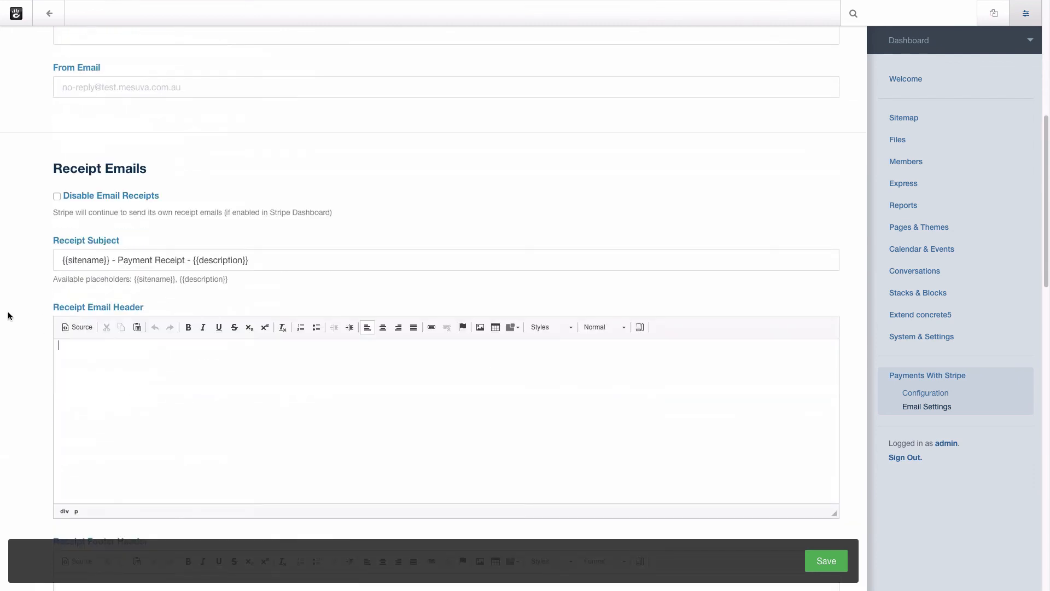
scroll(21, 316, "down", 5)
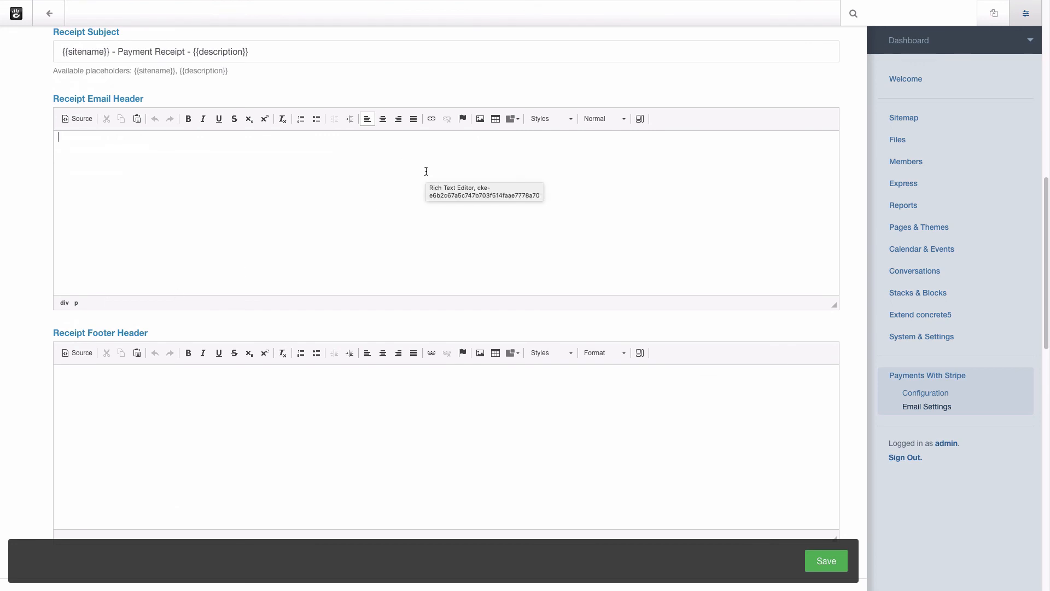
left_click(340, 417)
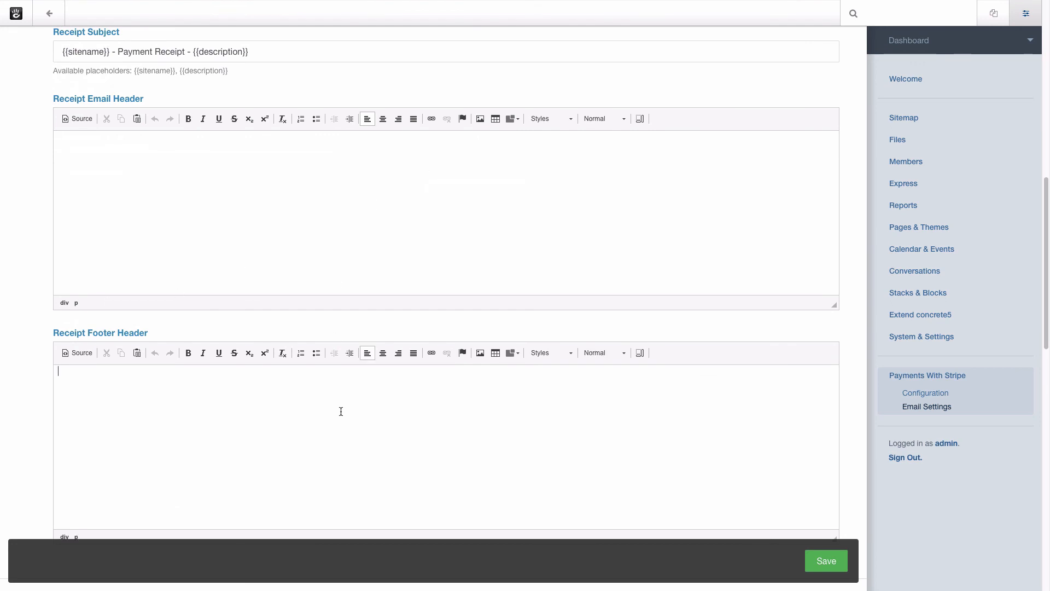
scroll(342, 412, "down", 9)
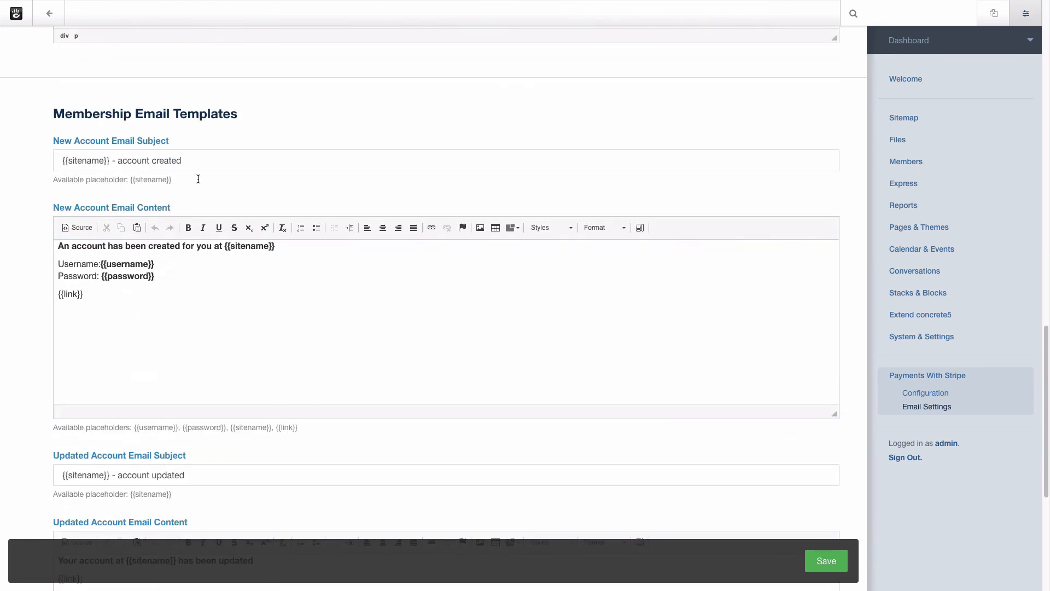
scroll(269, 411, "down", 2)
scroll(270, 413, "down", 1)
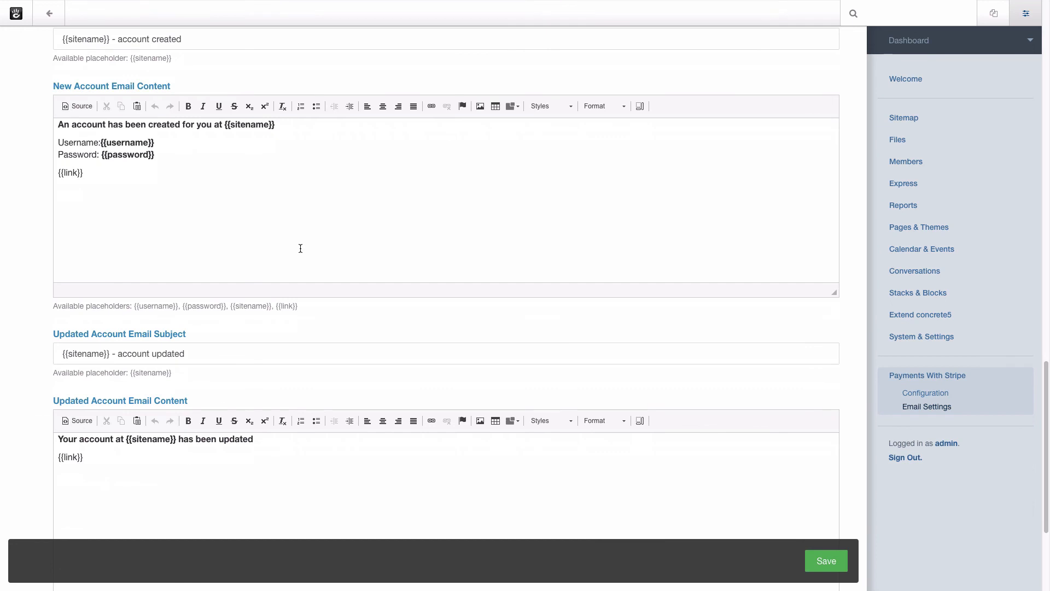
scroll(321, 347, "down", 3)
scroll(313, 347, "up", 20)
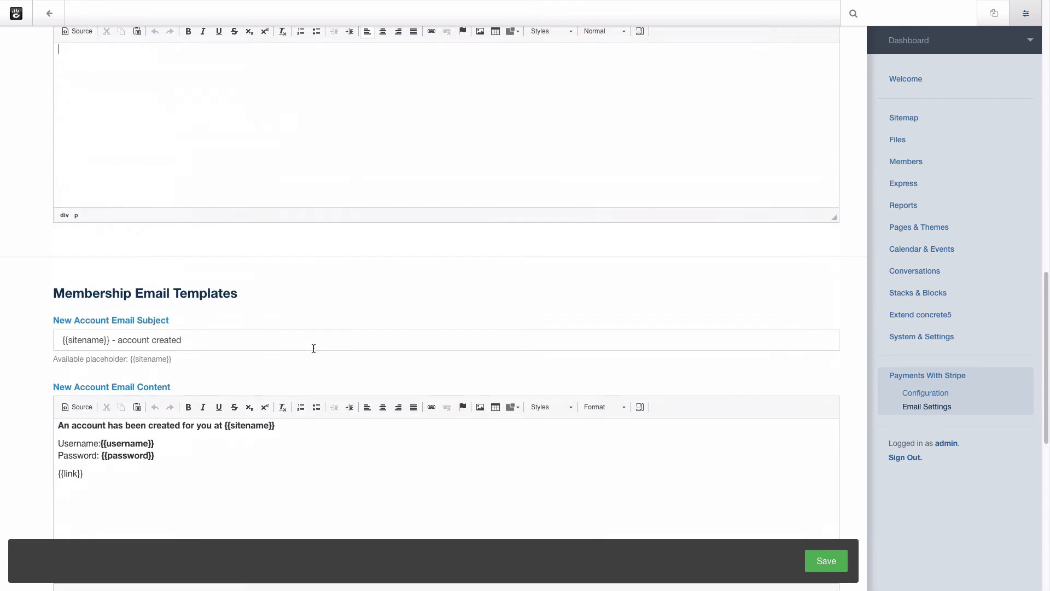
scroll(314, 347, "up", 2)
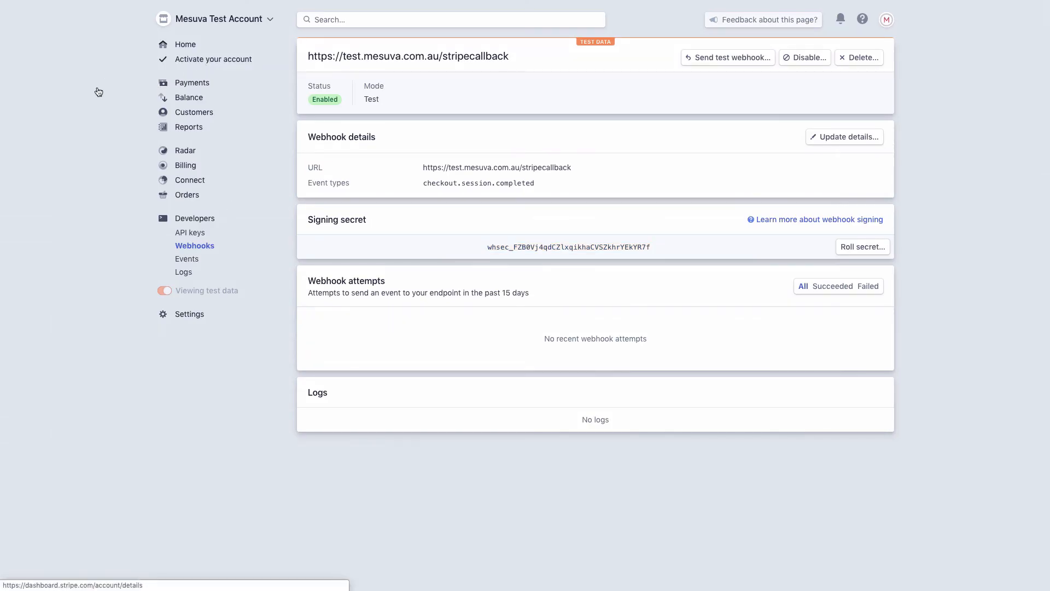
Bring up Stripe's Activate your account form from the webhook details page.
left_click(98, 91)
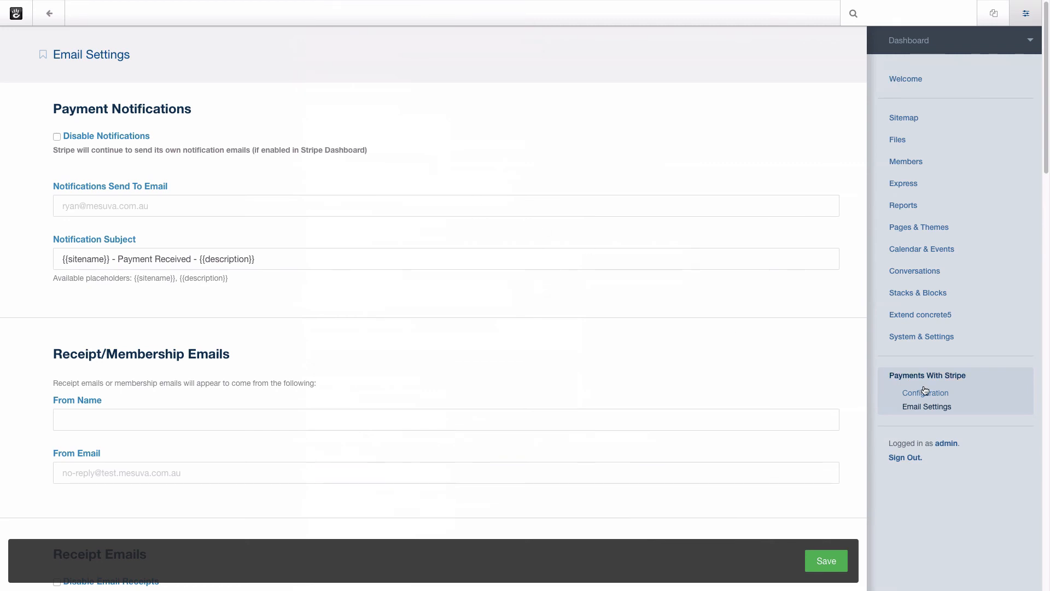
Change the Payments With Stripe Transaction Mode from Testing to Live.
left_click(924, 392)
scroll(281, 295, "down", 3)
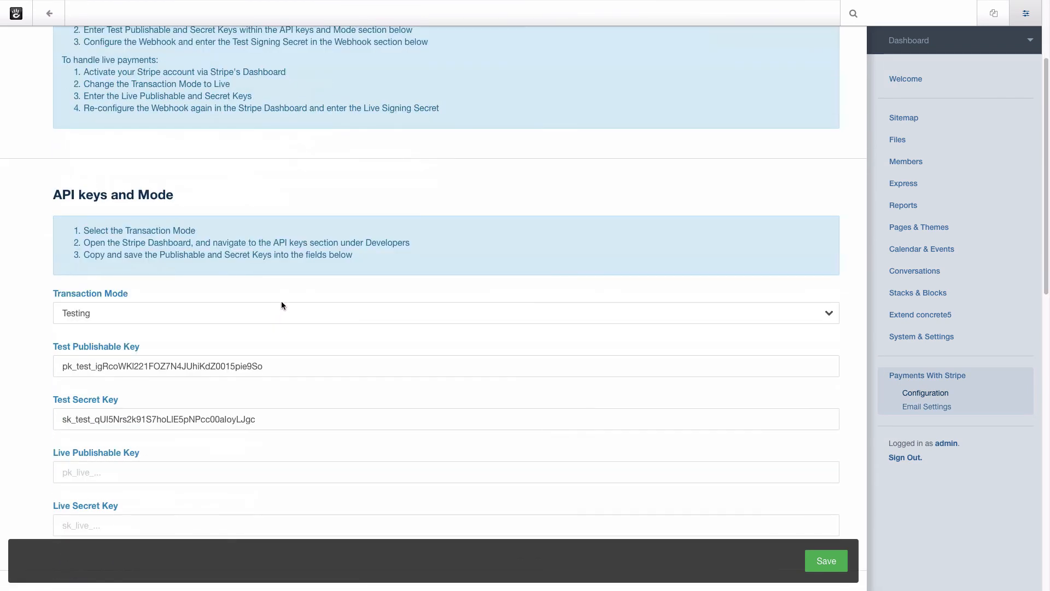
left_click(267, 312)
left_click(251, 324)
scroll(296, 247, "down", 3)
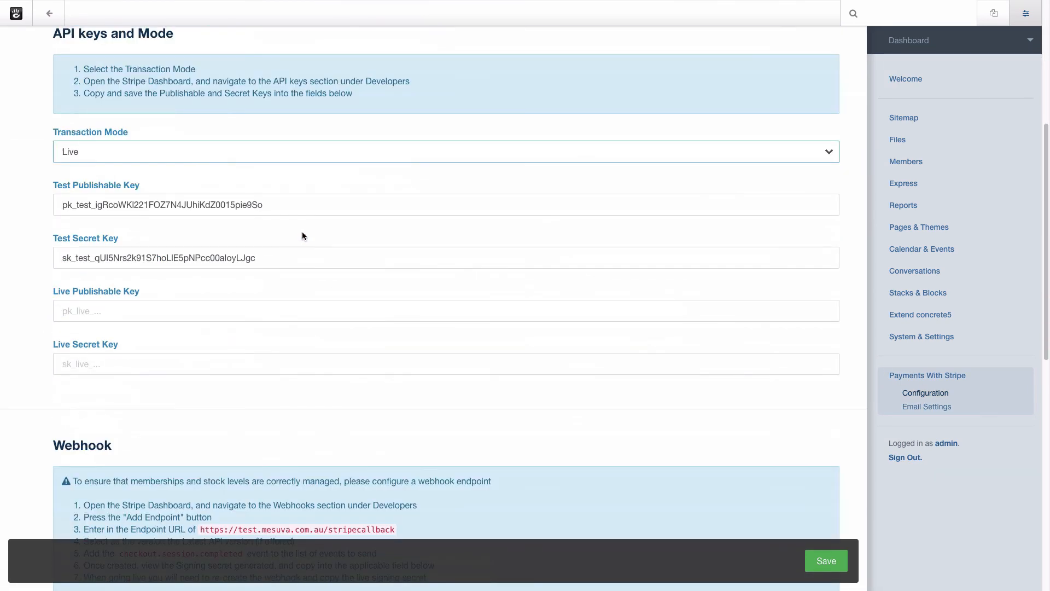
Check the still-empty live publishable key, secret key and signing secret fields.
left_click(163, 309)
left_click(178, 364)
scroll(245, 293, "down", 1)
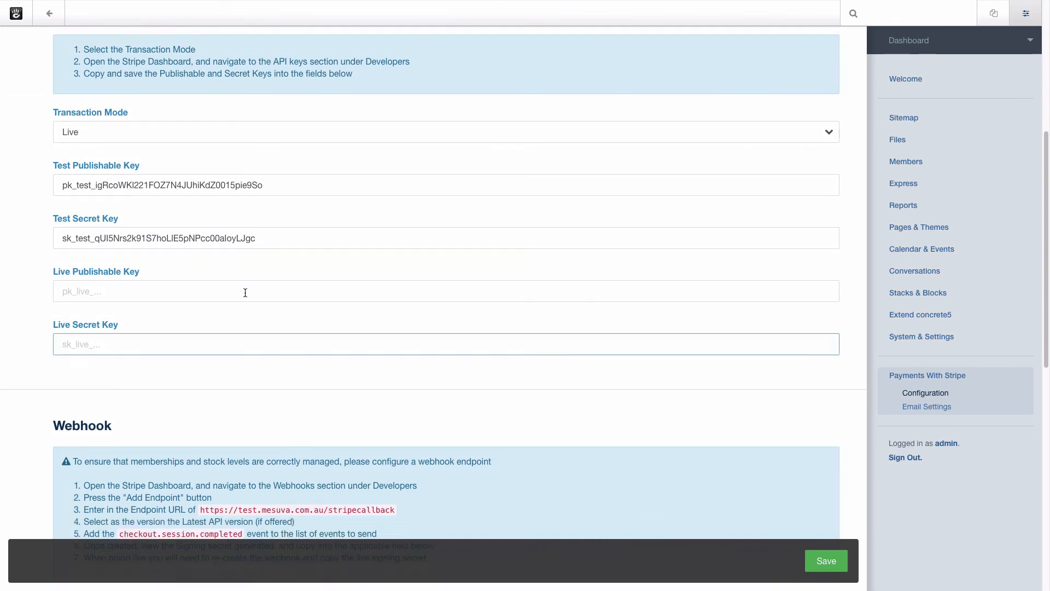
scroll(245, 293, "down", 5)
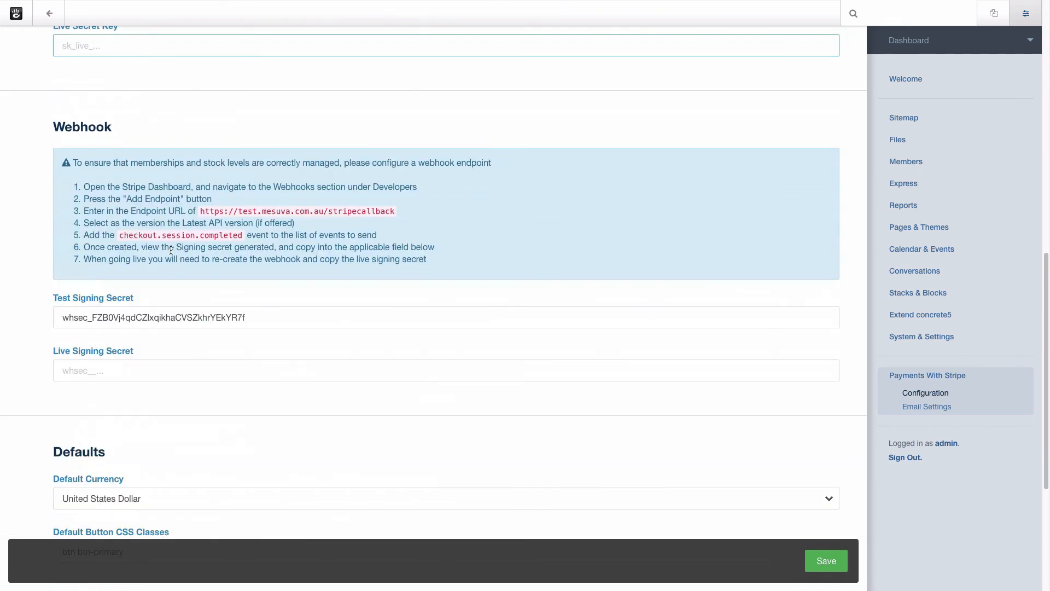